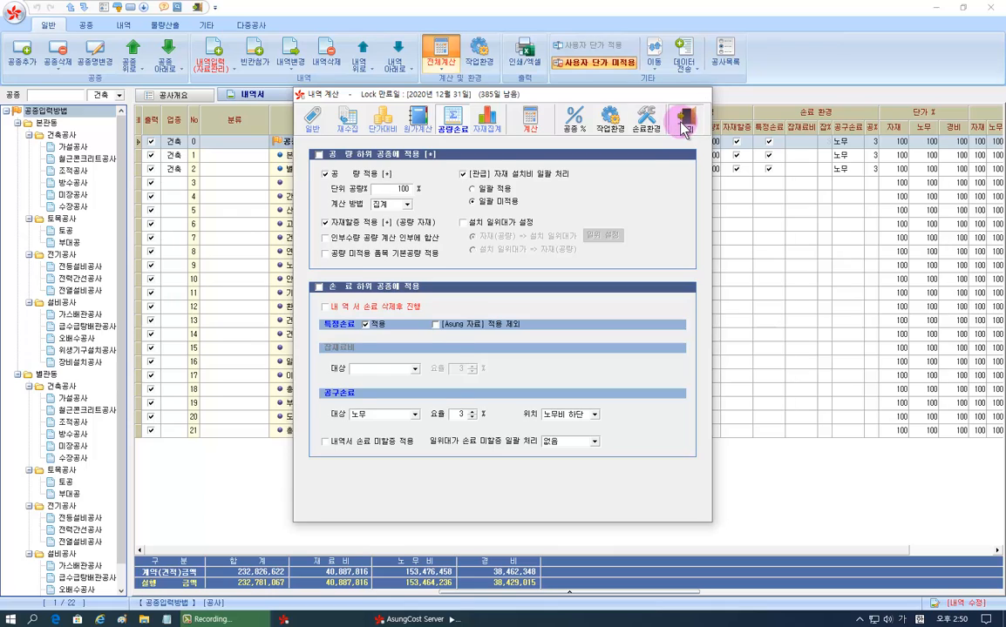
Step: In the main building's 전등설비공사, inspect the 노출 labor category (공량) of the 1종금속제가요전선관 [노출] item, then return to the statement
{"action": "left_click", "coordinate": [684, 126]}
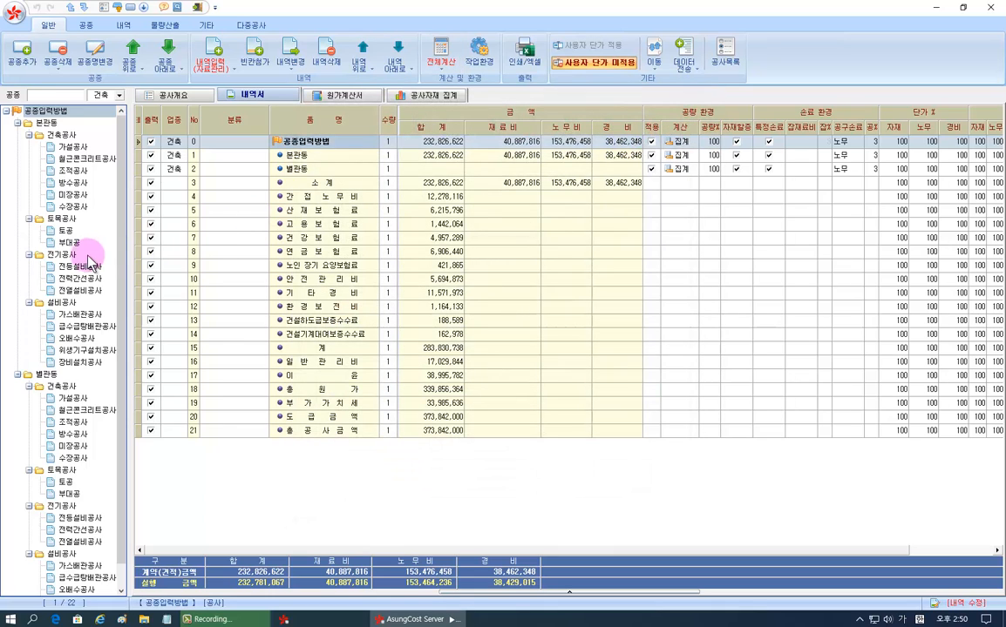
{"action": "left_click", "coordinate": [74, 267]}
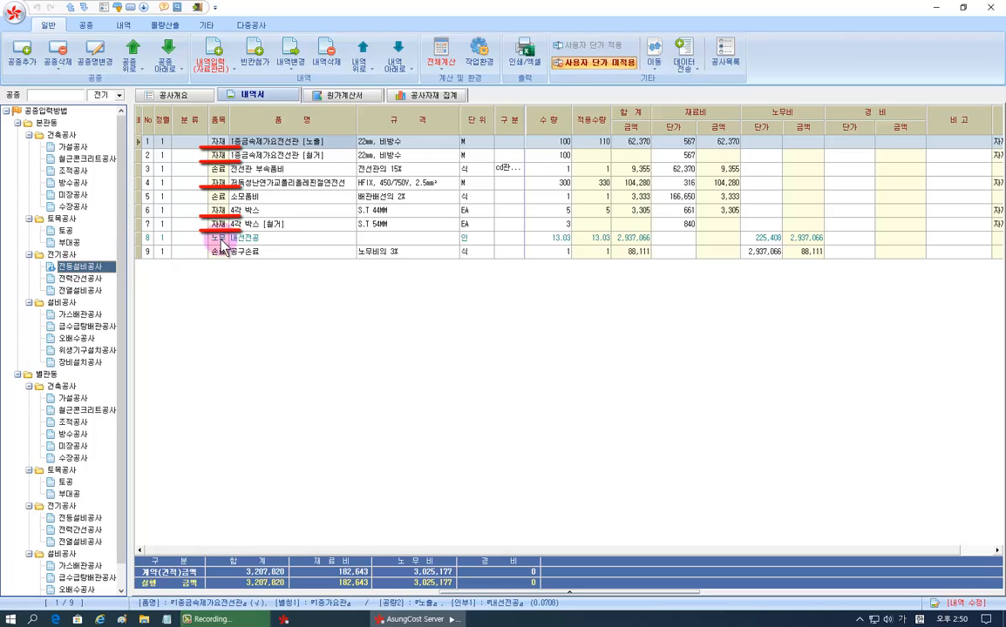
{"action": "left_click", "coordinate": [415, 143]}
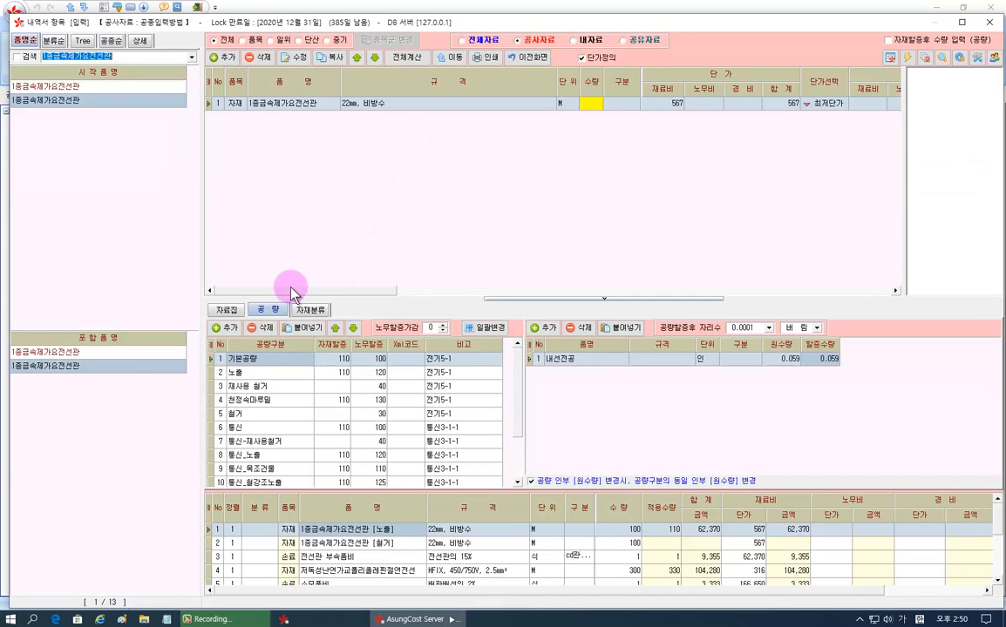
{"action": "left_click", "coordinate": [268, 312]}
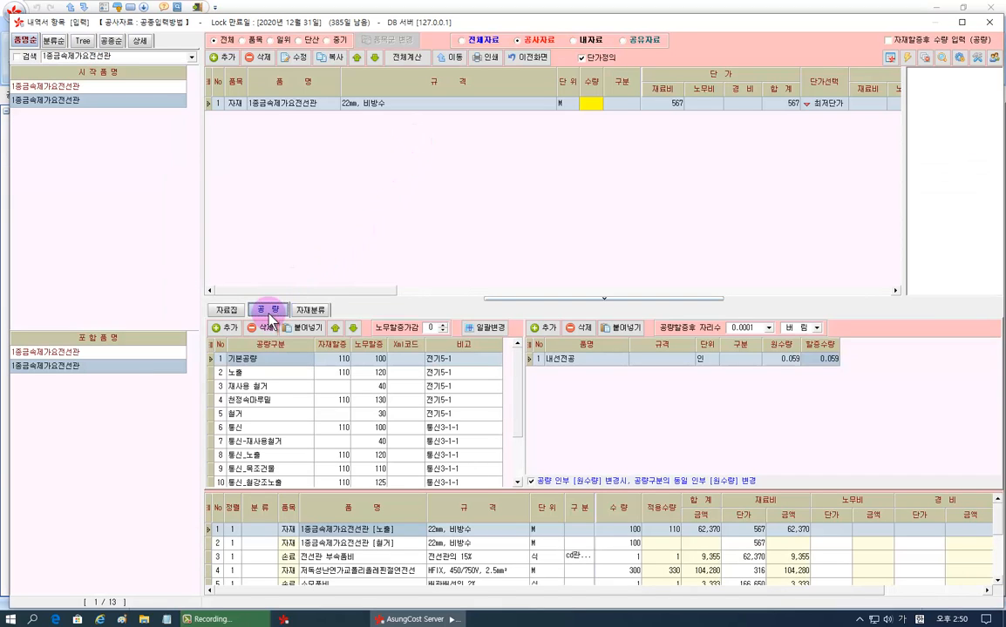
{"action": "left_click", "coordinate": [261, 373]}
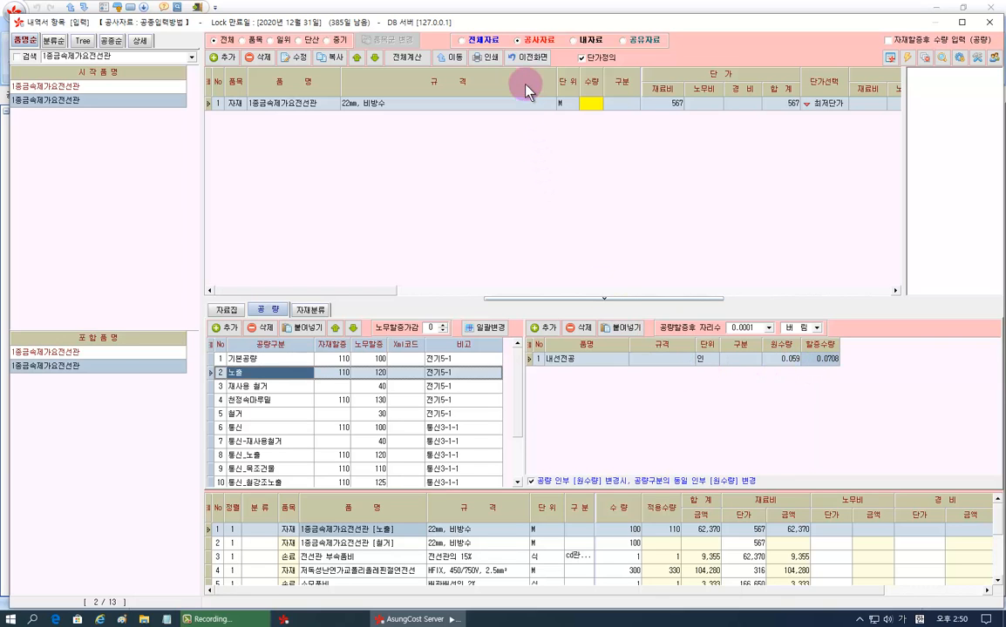
{"action": "left_click", "coordinate": [526, 59]}
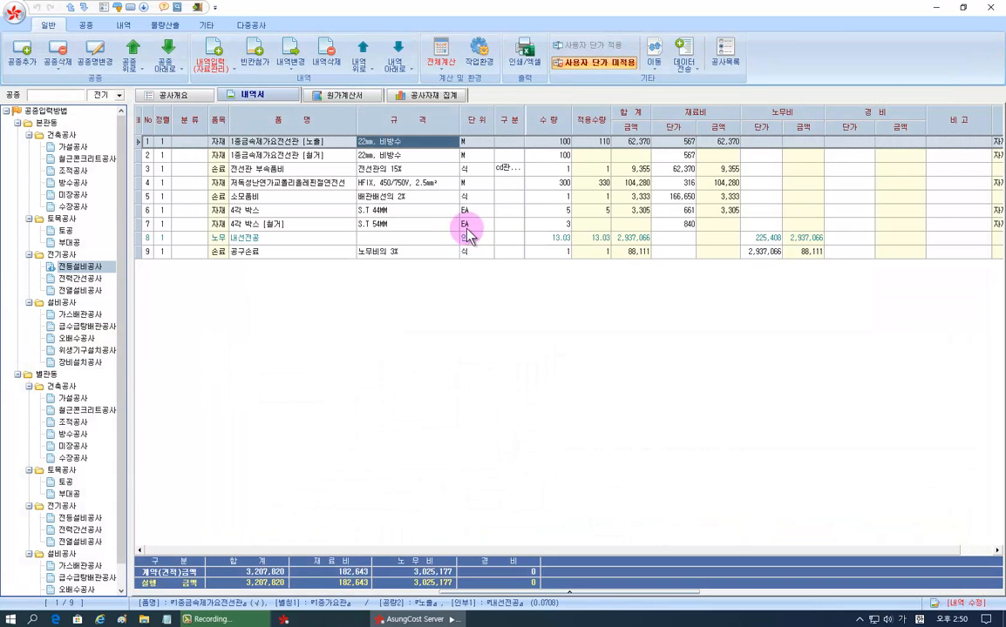
Step: Check the 내선전공 labor line against the first conduit item and review the 공량손료 calculation settings
{"action": "left_click", "coordinate": [495, 238]}
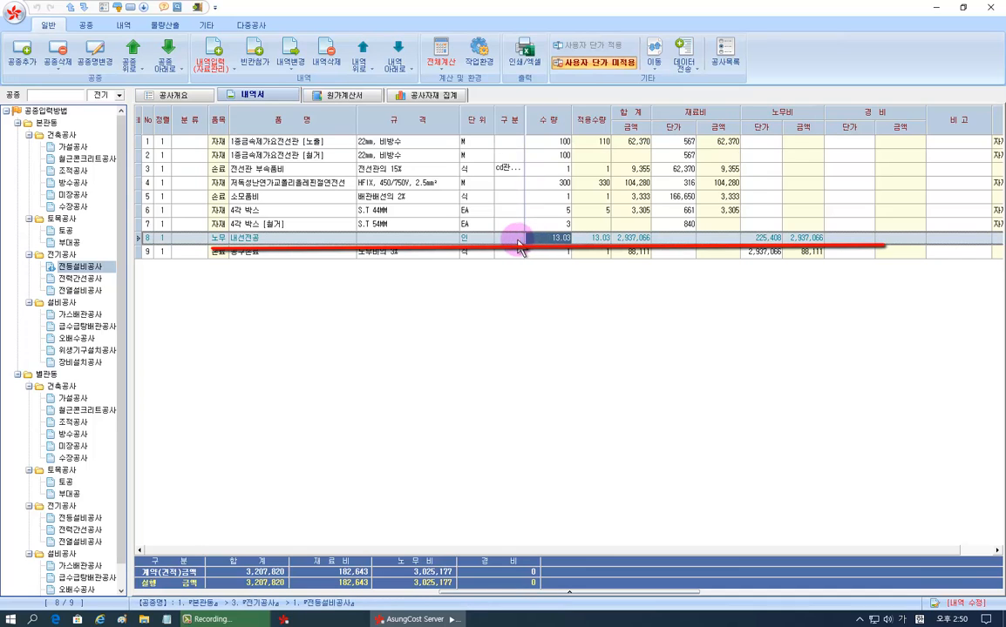
{"action": "left_click", "coordinate": [440, 143]}
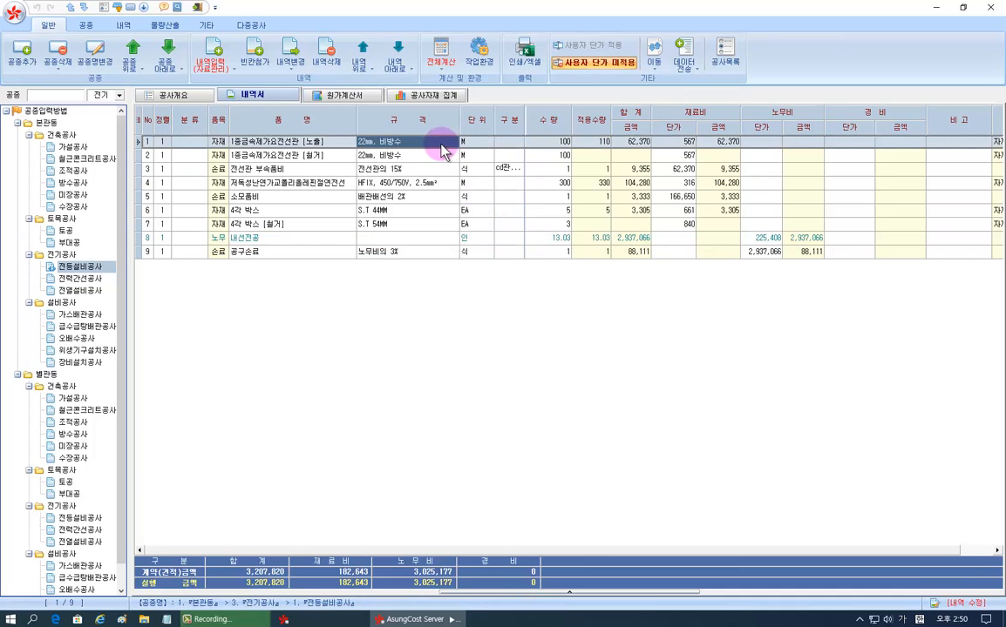
{"action": "left_click", "coordinate": [442, 55]}
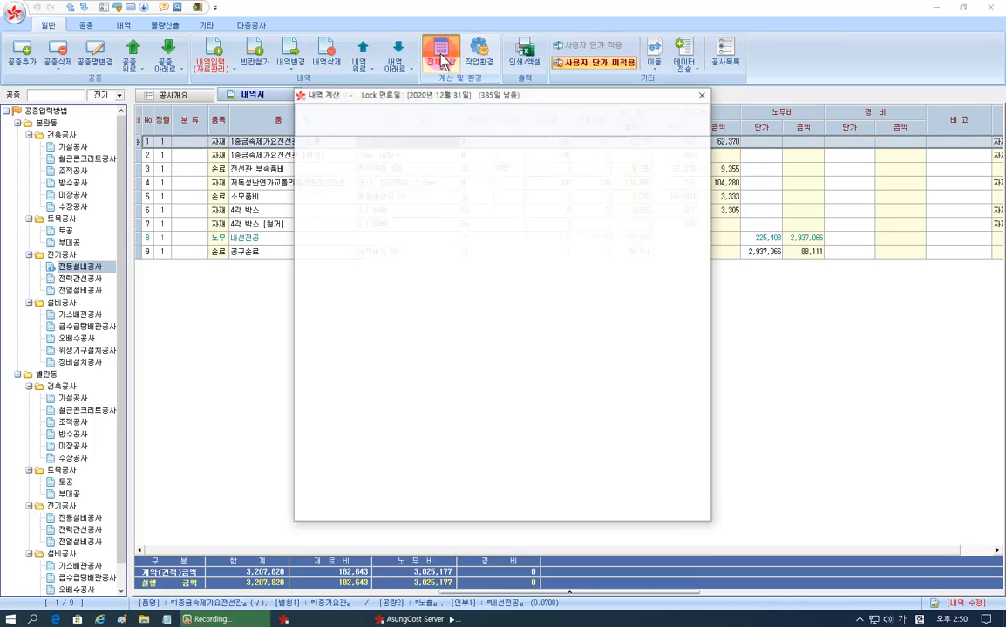
{"action": "left_click", "coordinate": [455, 123]}
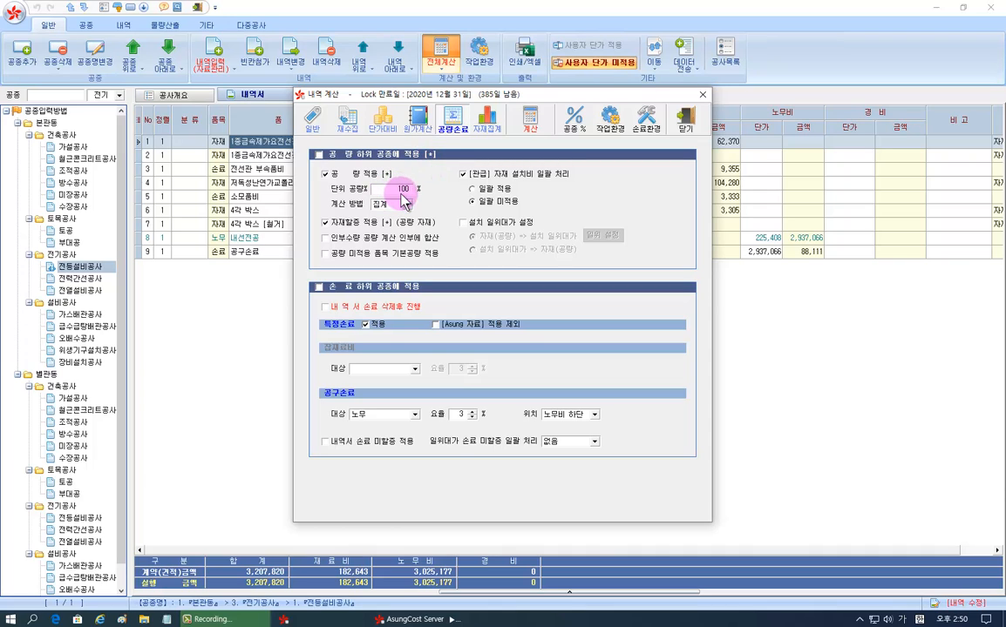
{"action": "left_click", "coordinate": [685, 125]}
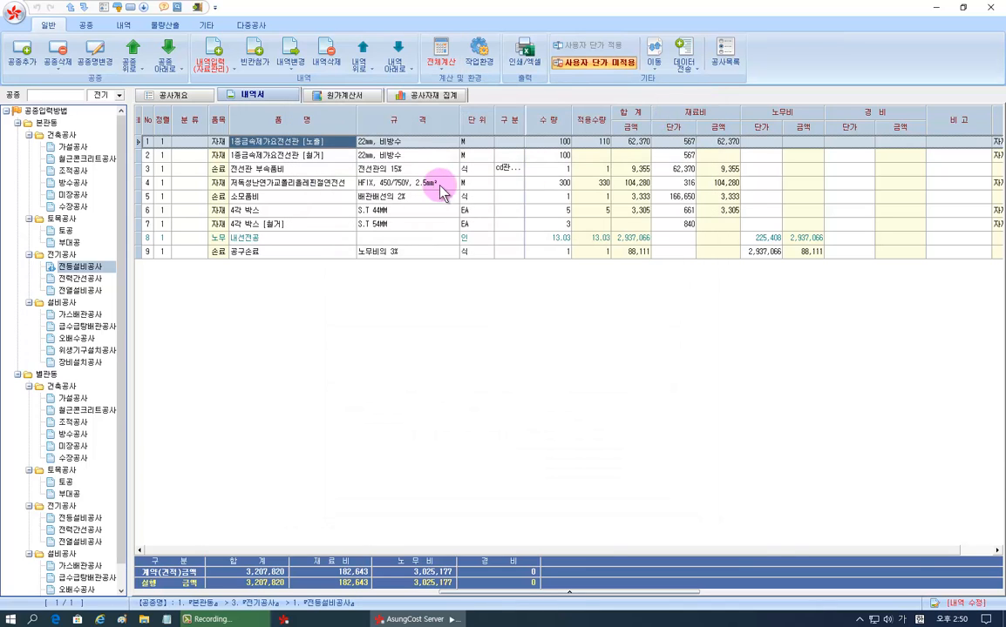
Step: Inspect the 공량 설정 of the 1종금속제가요전선관 [노출] item, checking its 노출 surcharge and labor quantity
{"action": "left_click", "coordinate": [419, 143]}
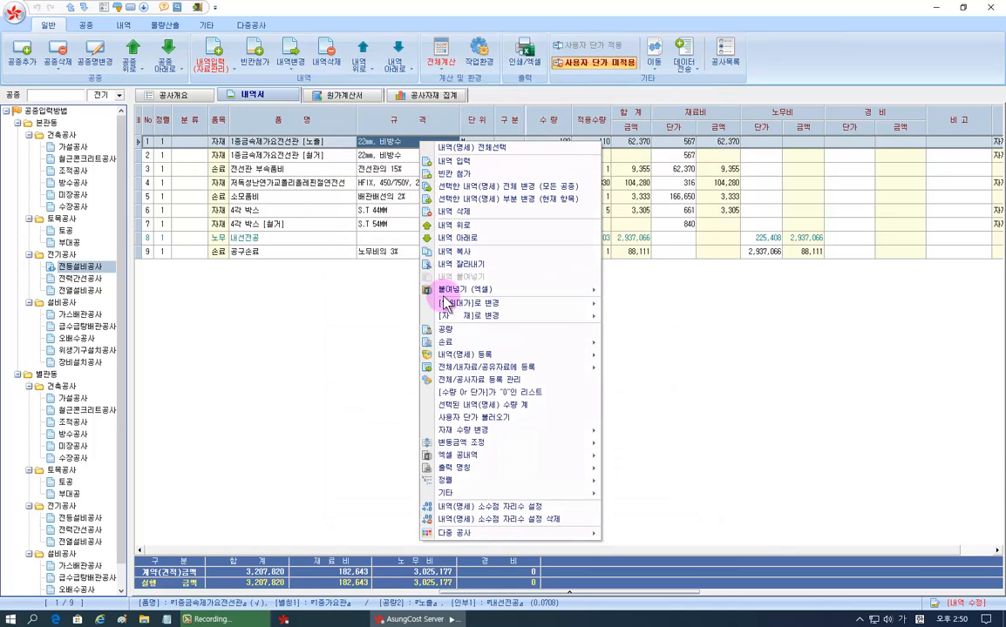
{"action": "left_click", "coordinate": [447, 327]}
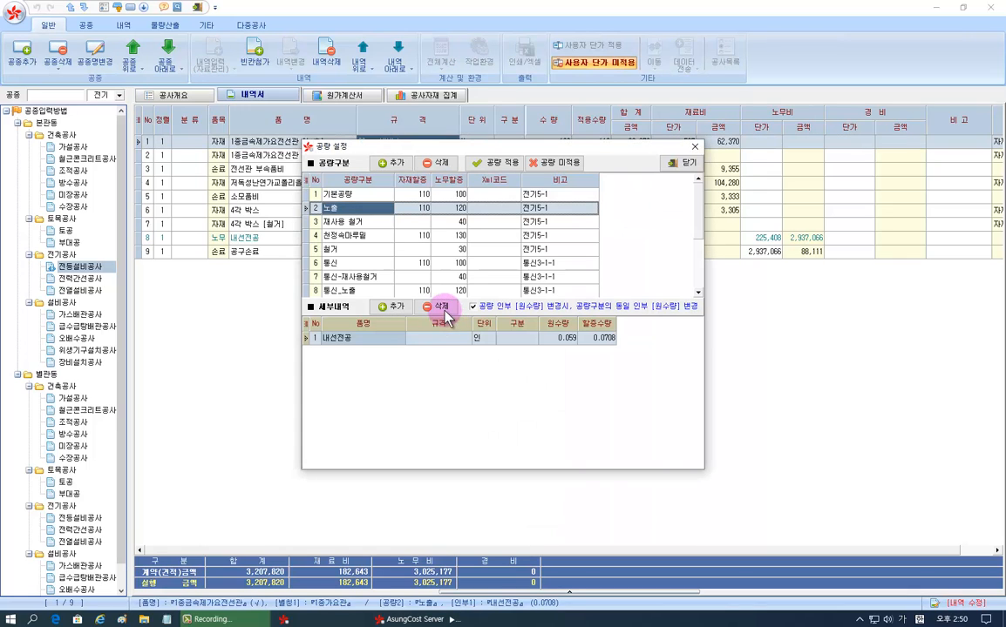
{"action": "left_click", "coordinate": [401, 209]}
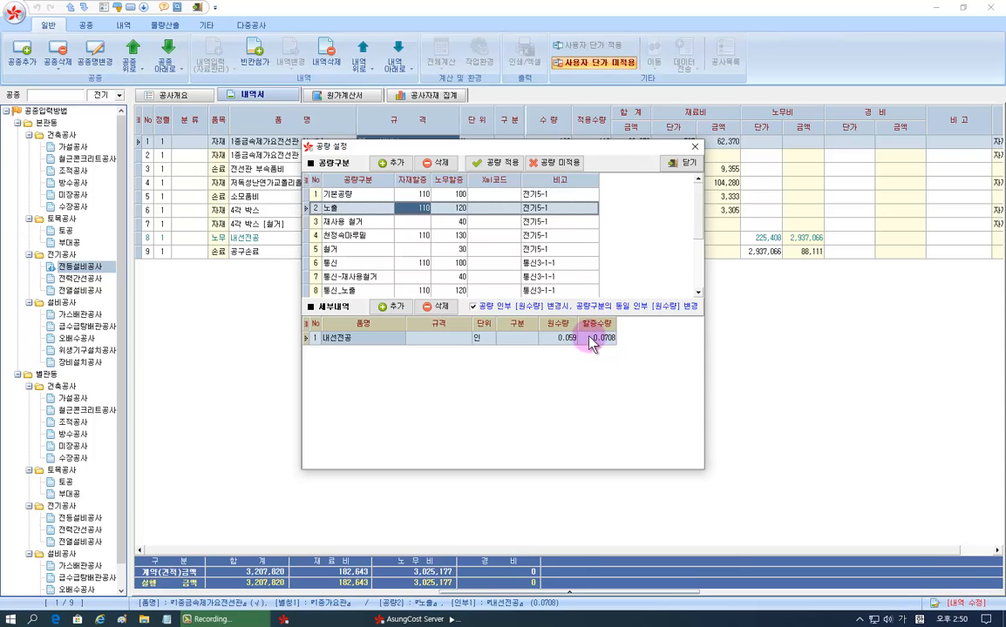
{"action": "left_click", "coordinate": [680, 163]}
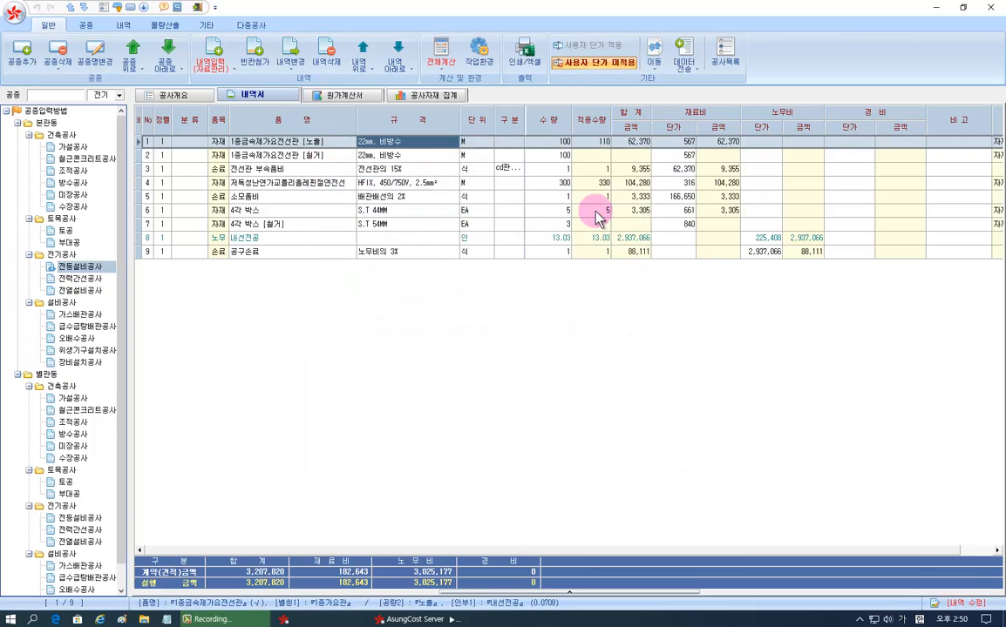
Step: Review the 계산 방법 in the 공량손료 calculation settings alongside the statement's labor line
{"action": "left_click", "coordinate": [442, 52]}
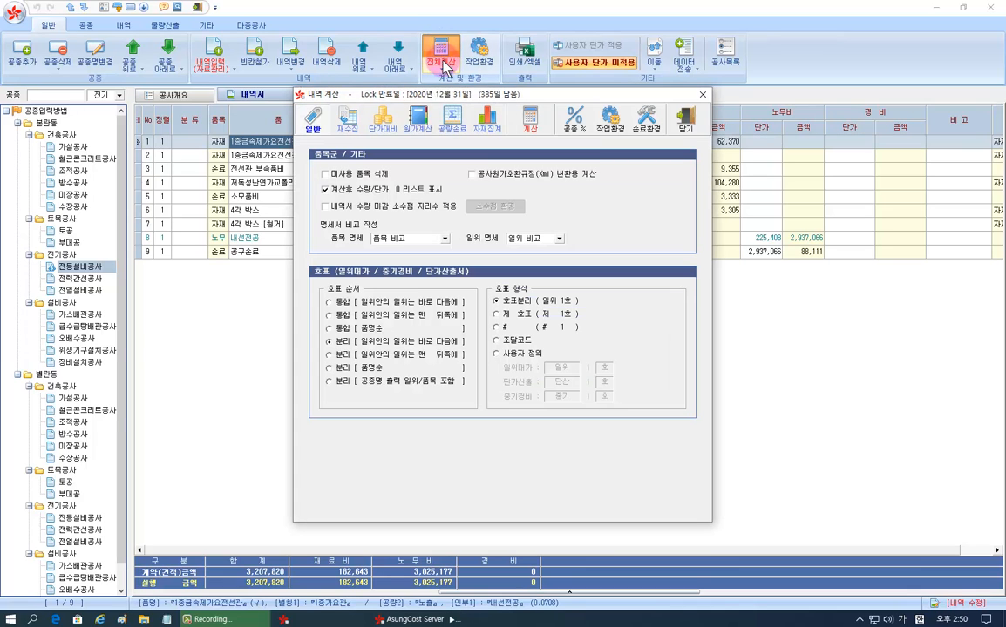
{"action": "left_click", "coordinate": [449, 126]}
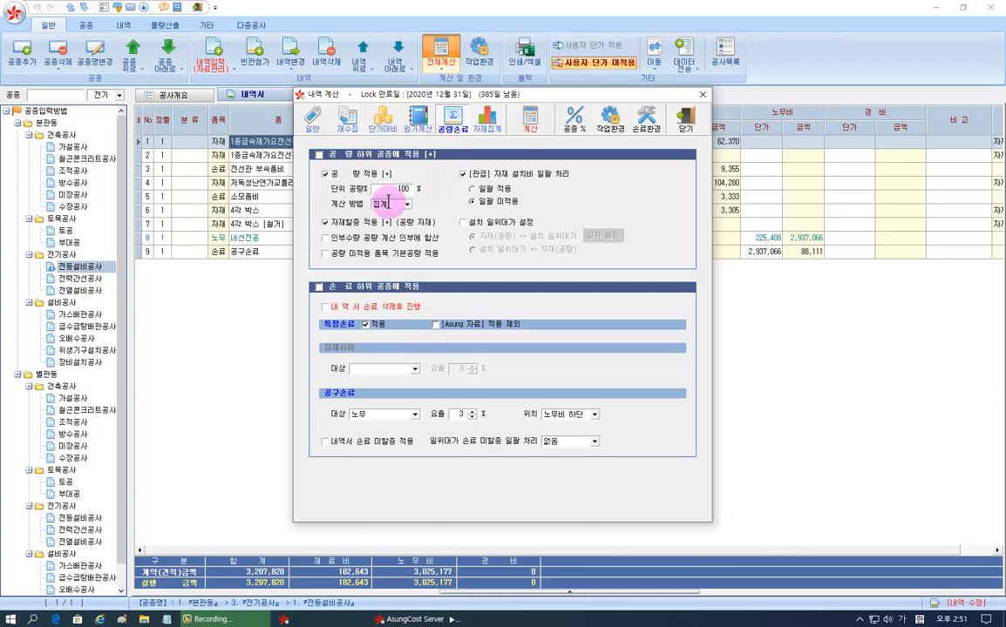
{"action": "left_click_drag", "start_coordinate": [436, 95], "coordinate": [718, 91]}
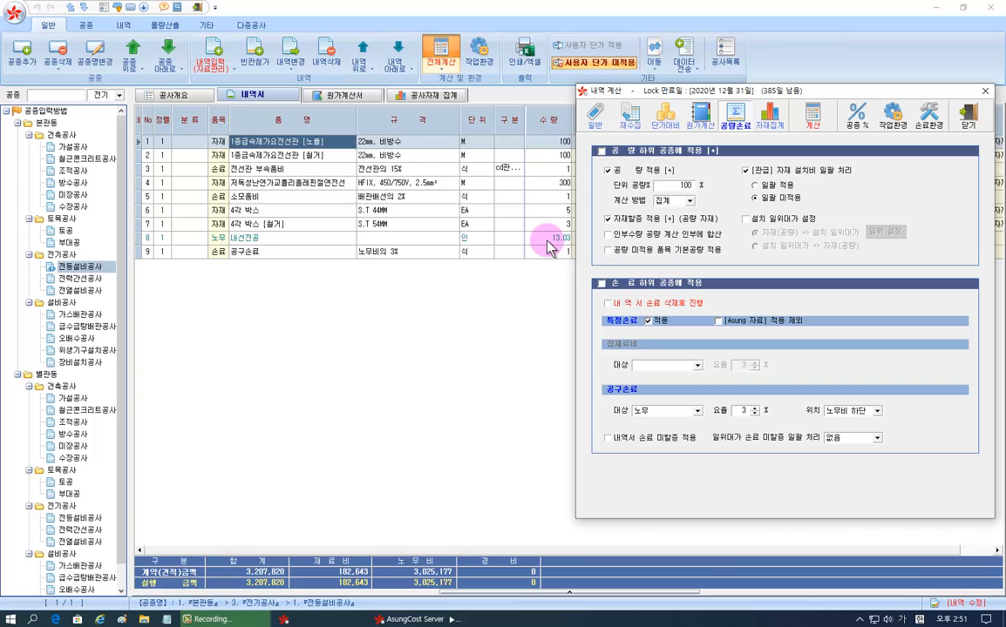
{"action": "left_click", "coordinate": [966, 114]}
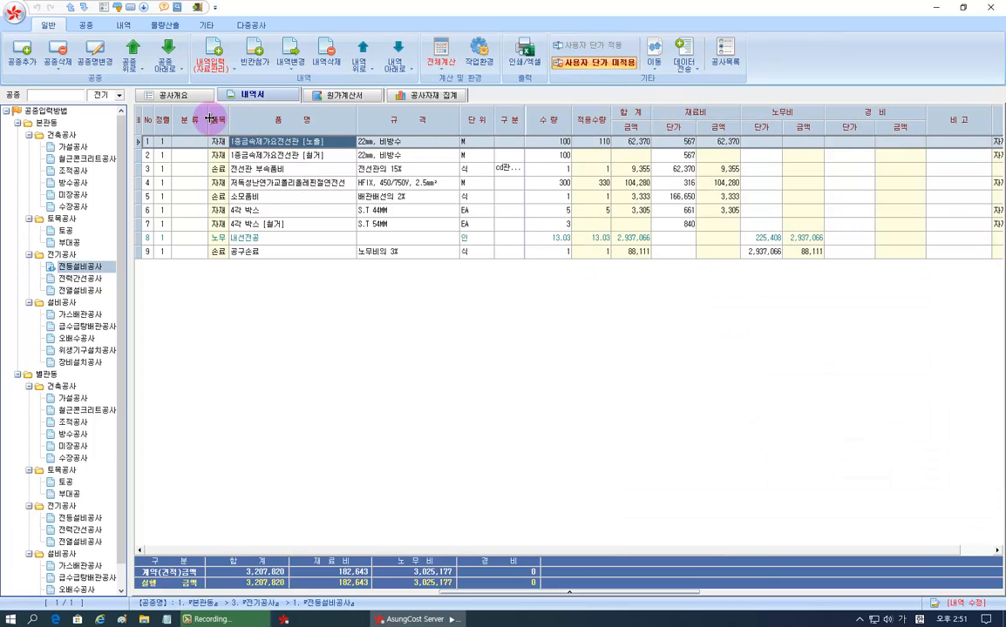
Step: Narrow the 분류, 규격 and 단위 columns of the statement table
{"action": "left_click_drag", "start_coordinate": [209, 118], "coordinate": [198, 118]}
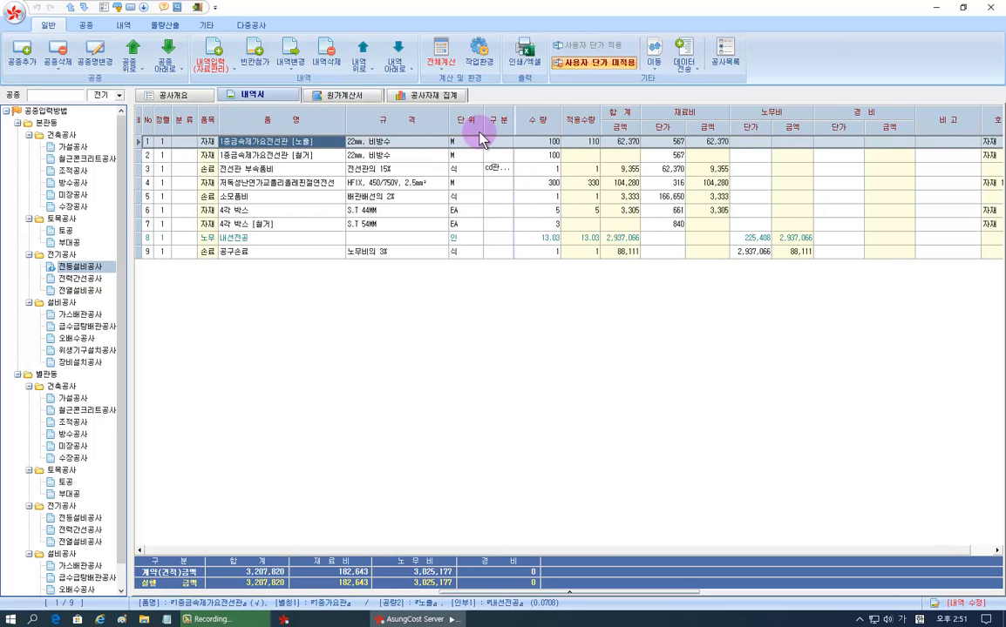
{"action": "left_click_drag", "start_coordinate": [482, 121], "coordinate": [440, 116]}
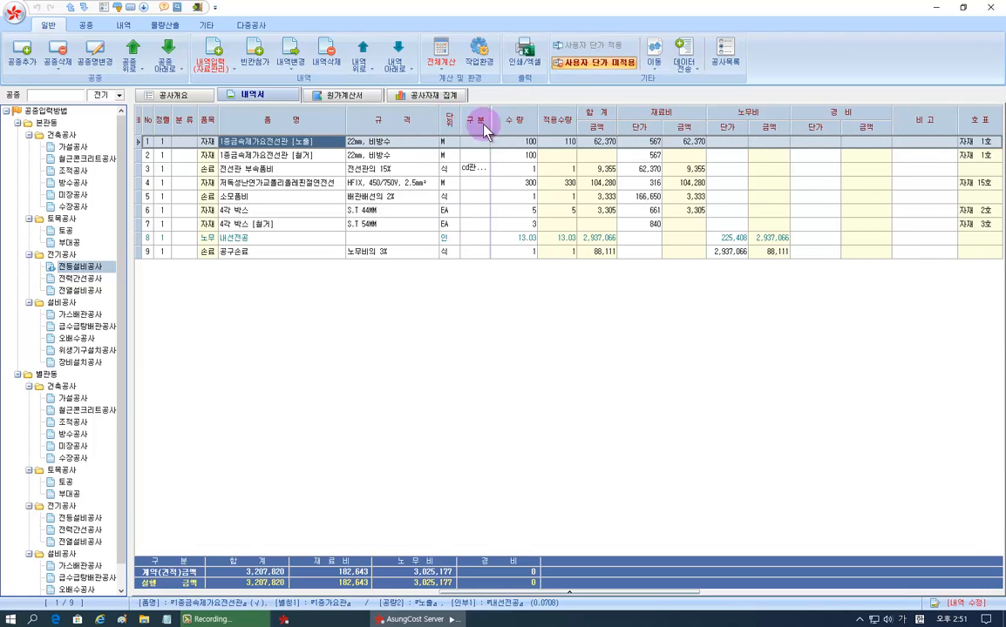
Step: Set the 공량 계산 방법 to 개별 in the 공량손료 settings and run the full calculation
{"action": "left_click", "coordinate": [442, 53]}
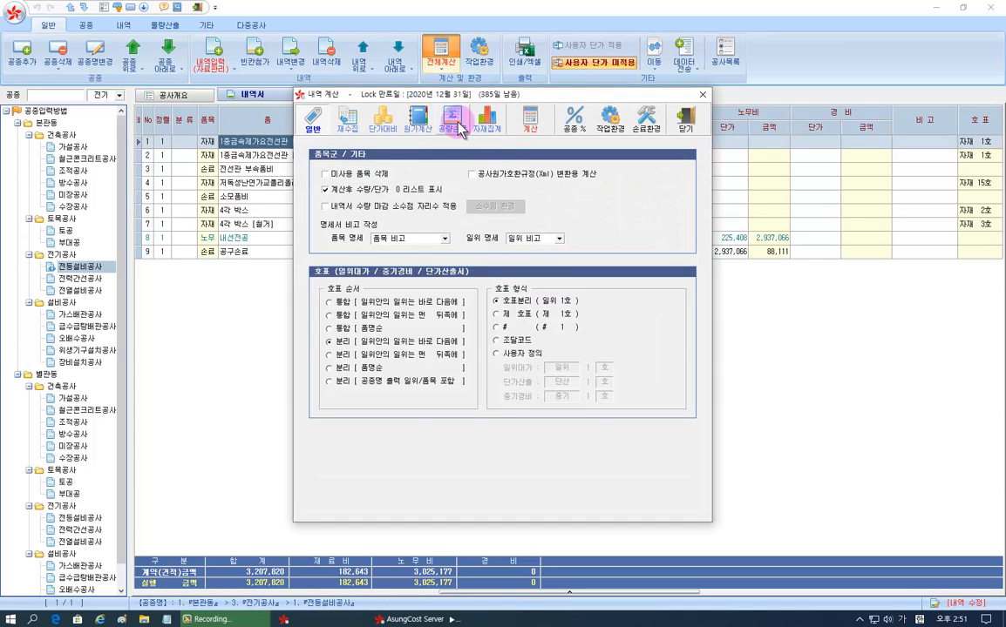
{"action": "left_click", "coordinate": [451, 120]}
{"action": "left_click_drag", "start_coordinate": [467, 98], "coordinate": [752, 93]}
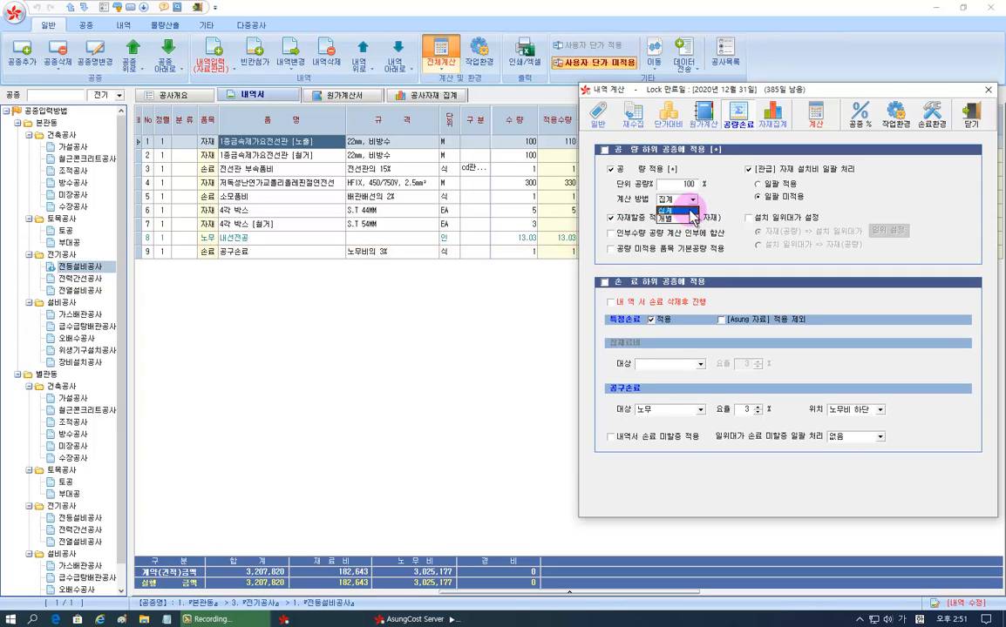
{"action": "left_click", "coordinate": [677, 220]}
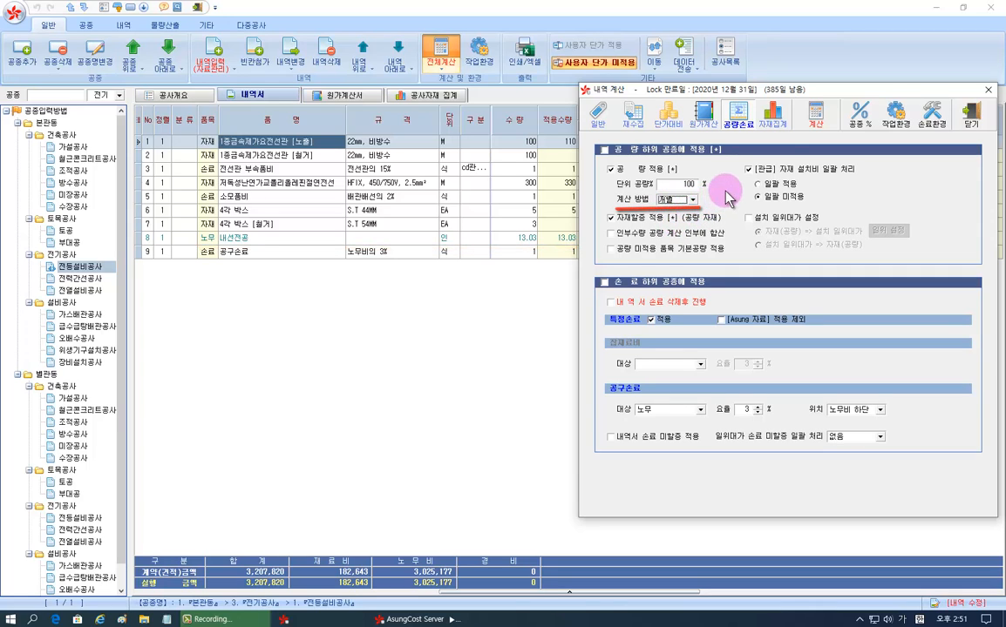
{"action": "left_click_drag", "start_coordinate": [819, 91], "coordinate": [802, 205]}
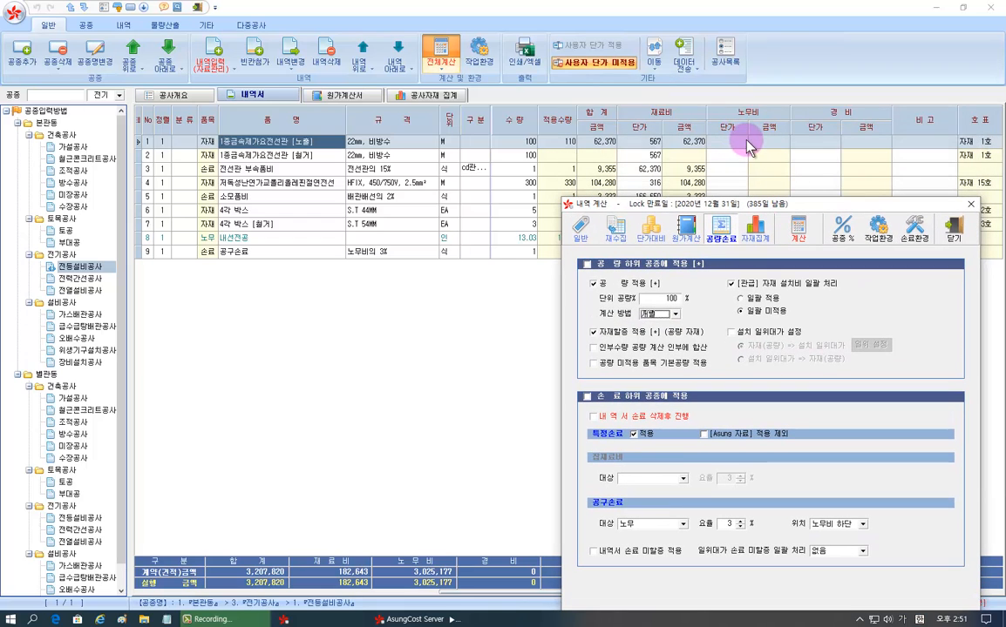
{"action": "left_click", "coordinate": [800, 229]}
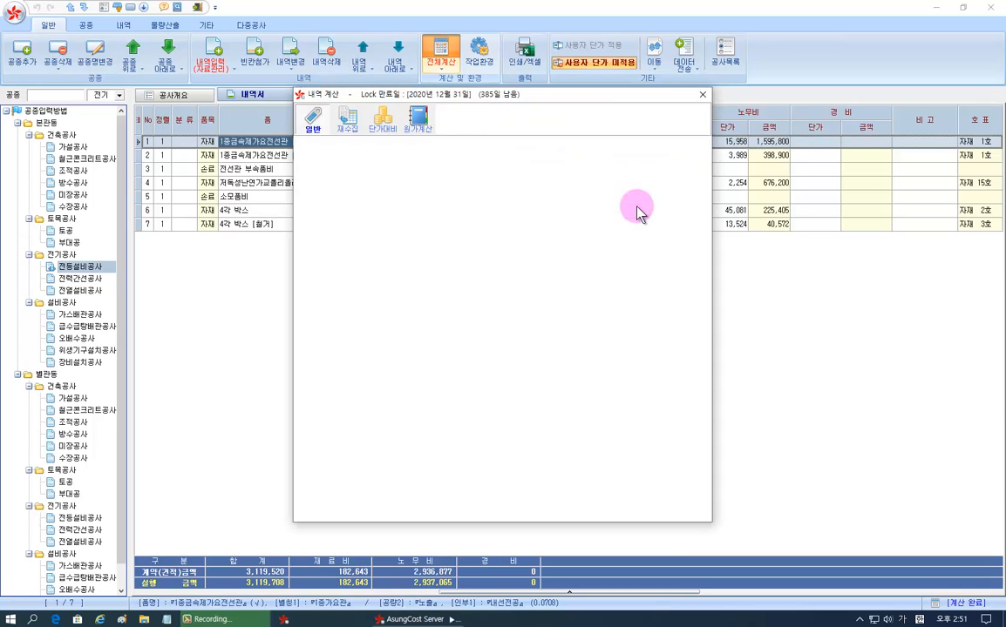
Step: Set the 공량 계산 방법 back to 집계 in the 공량손료 settings and leave the calculation dialog
{"action": "left_click", "coordinate": [452, 135]}
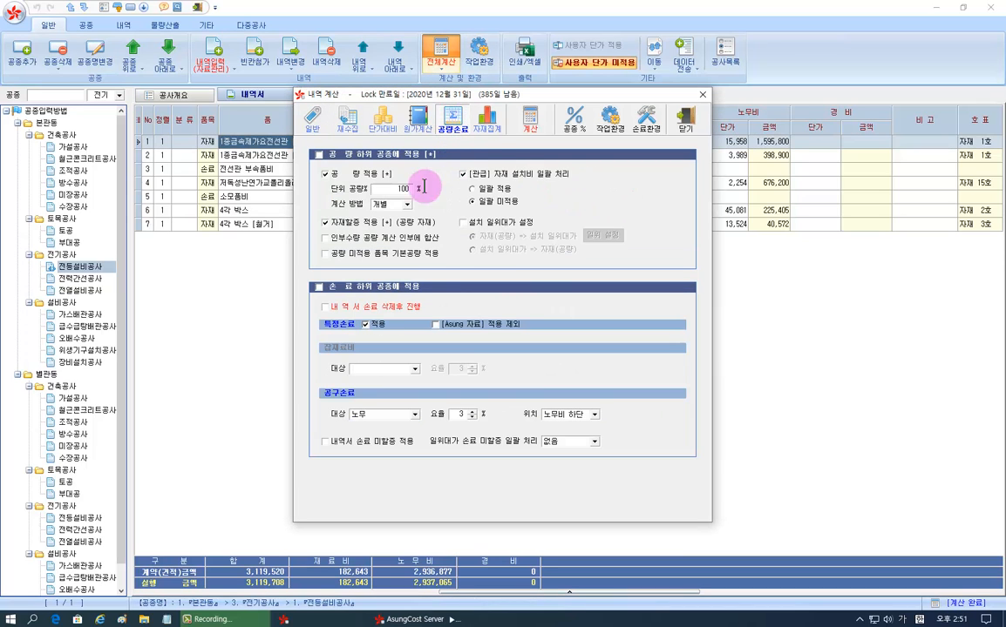
{"action": "left_click", "coordinate": [383, 205]}
{"action": "left_click", "coordinate": [383, 214]}
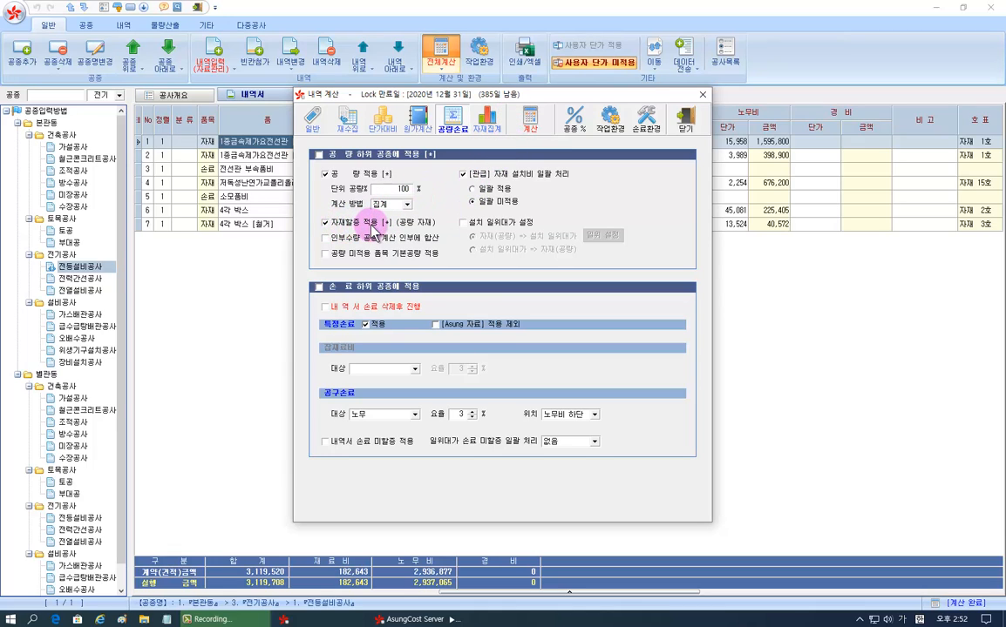
{"action": "left_click_drag", "start_coordinate": [491, 100], "coordinate": [766, 102]}
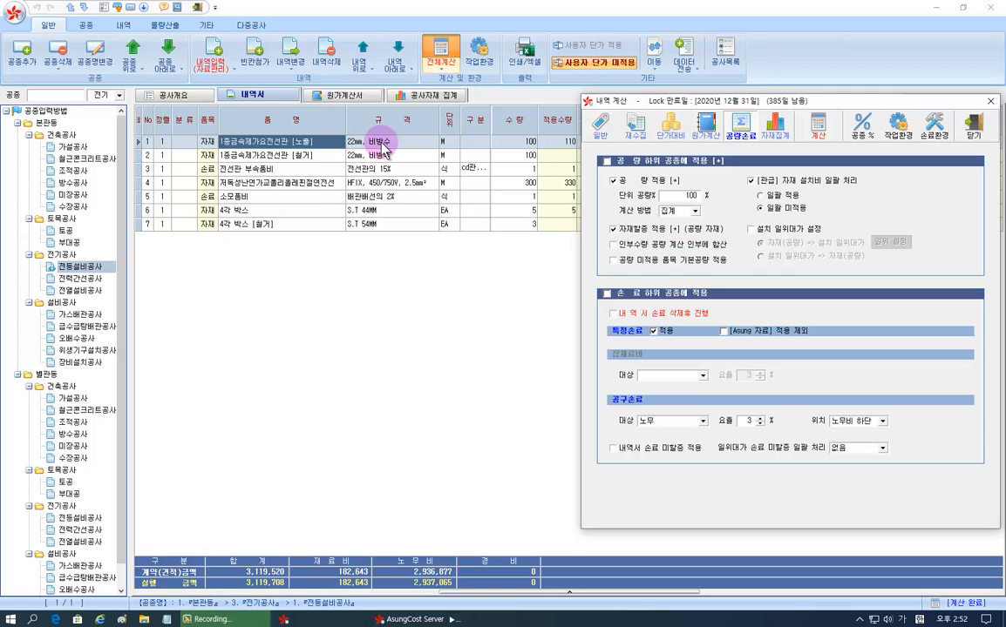
{"action": "left_click", "coordinate": [818, 126]}
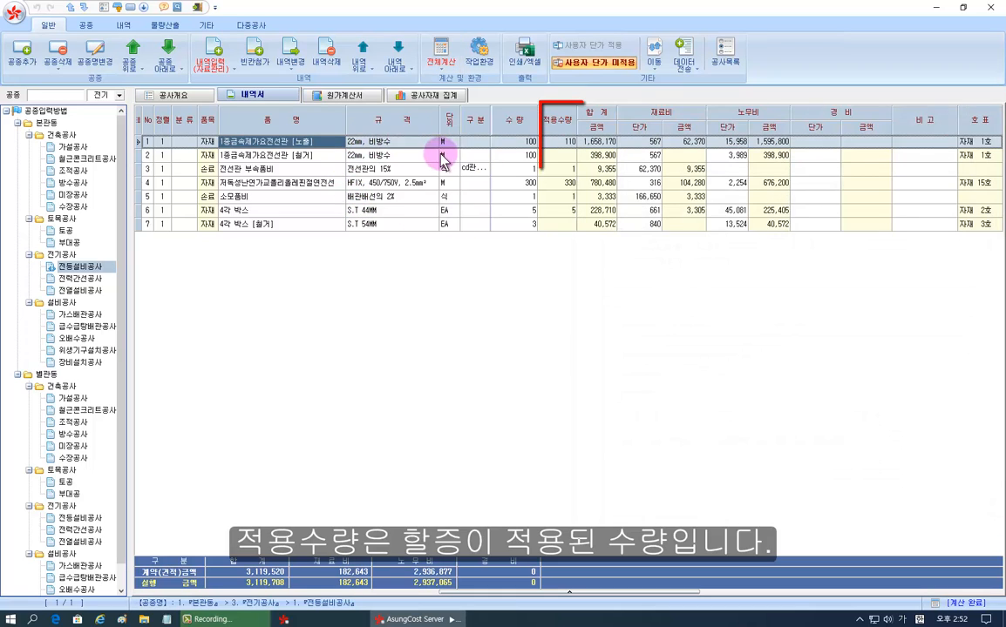
Step: Check the 적용수량 of the 1종금속제가요전선관 items against the 자재할증 rates for 노출 and 철거 in their 공량 data
{"action": "left_click", "coordinate": [375, 141]}
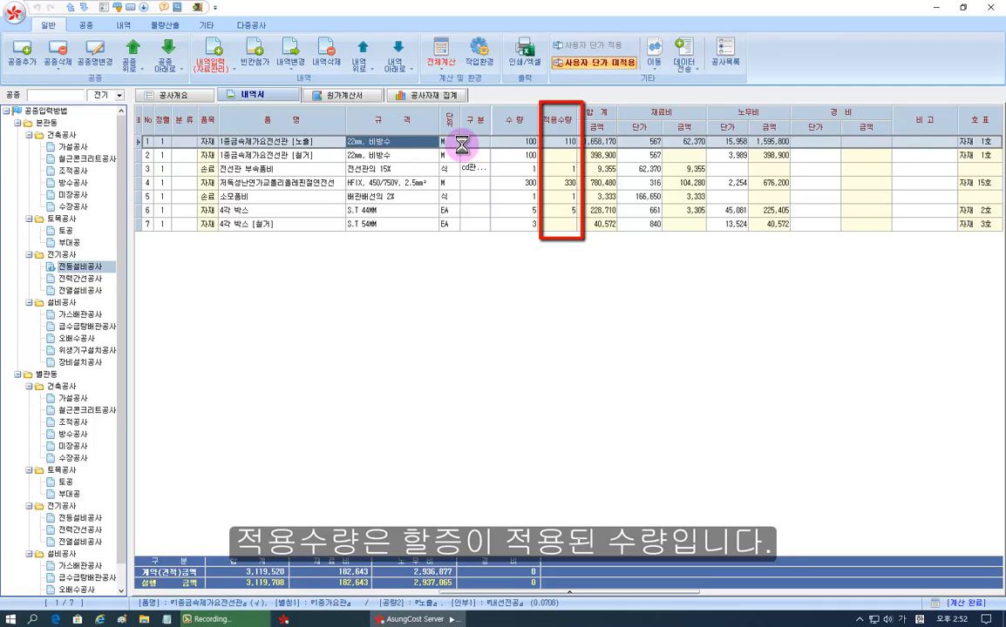
{"action": "double_click", "coordinate": [563, 141]}
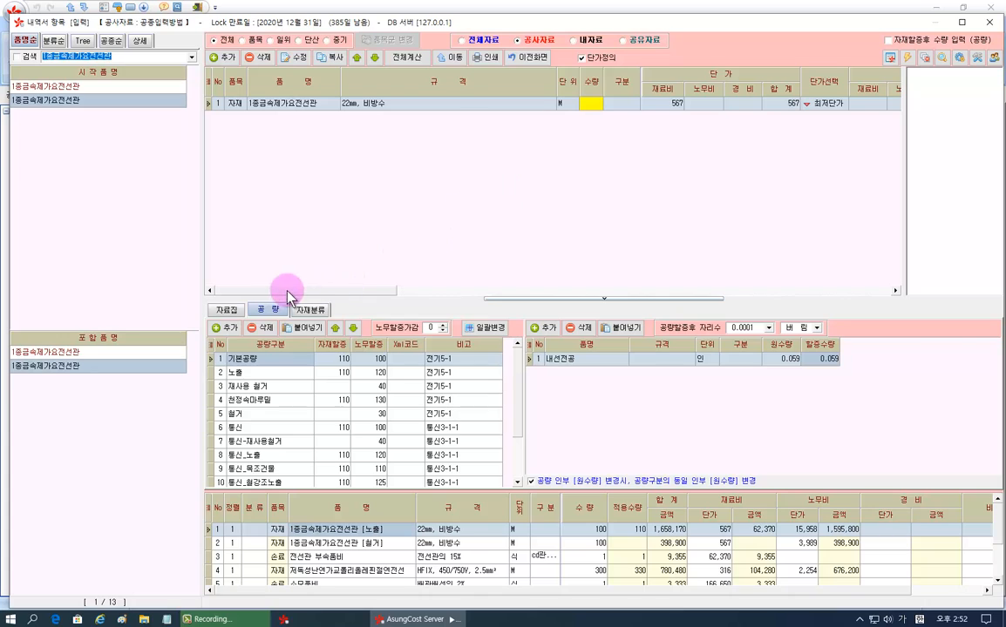
{"action": "left_click", "coordinate": [270, 309]}
{"action": "left_click", "coordinate": [269, 371]}
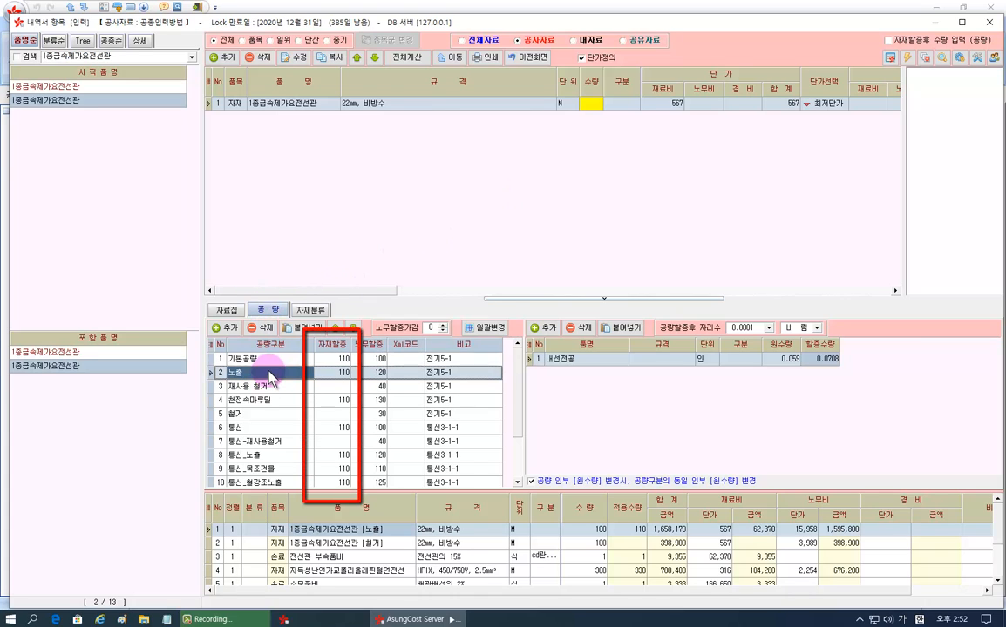
{"action": "left_click", "coordinate": [340, 373]}
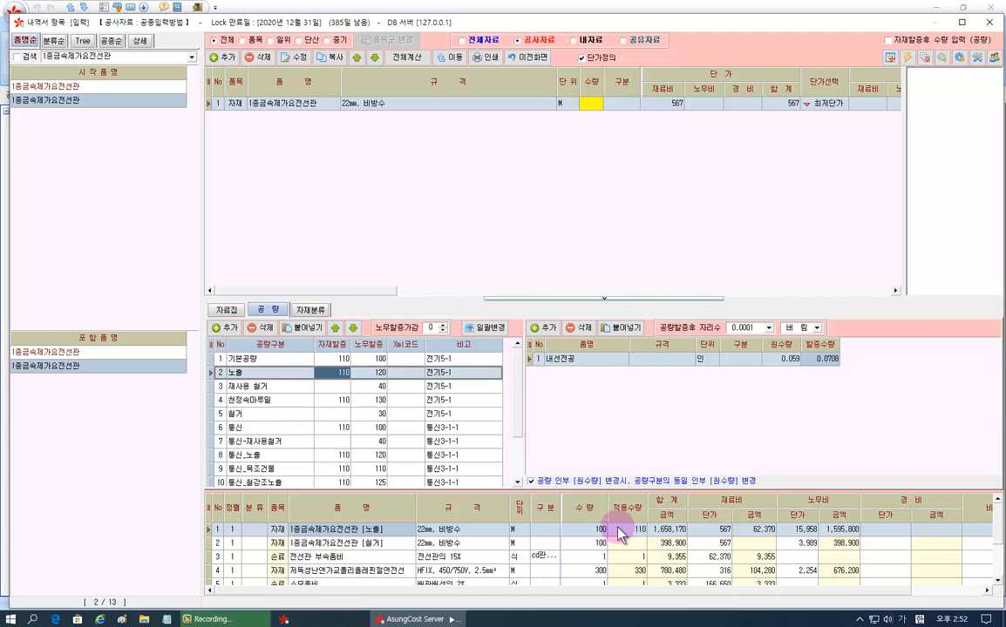
{"action": "left_click", "coordinate": [389, 551]}
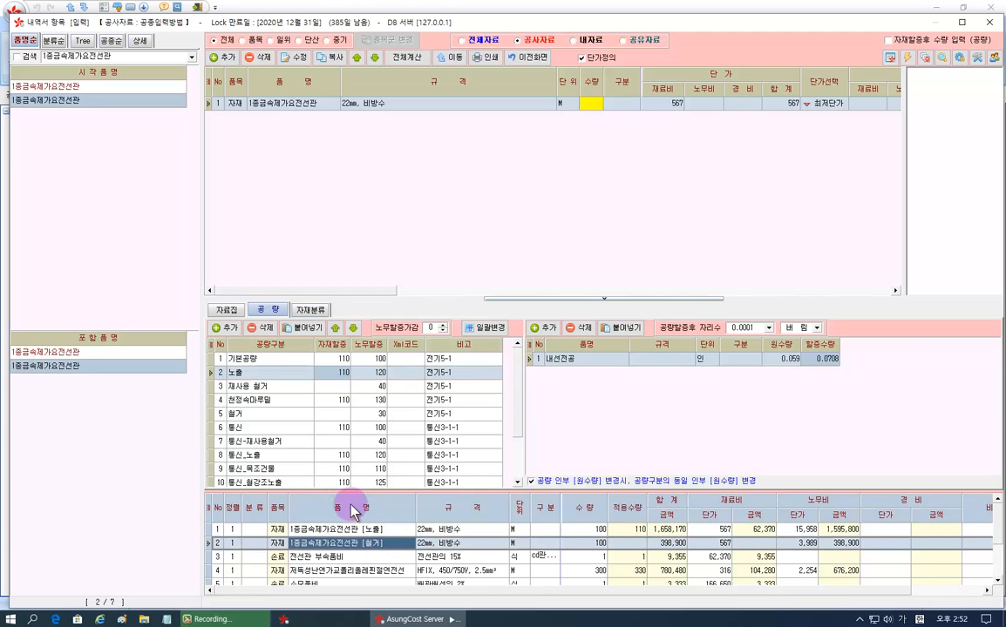
{"action": "left_click", "coordinate": [335, 414]}
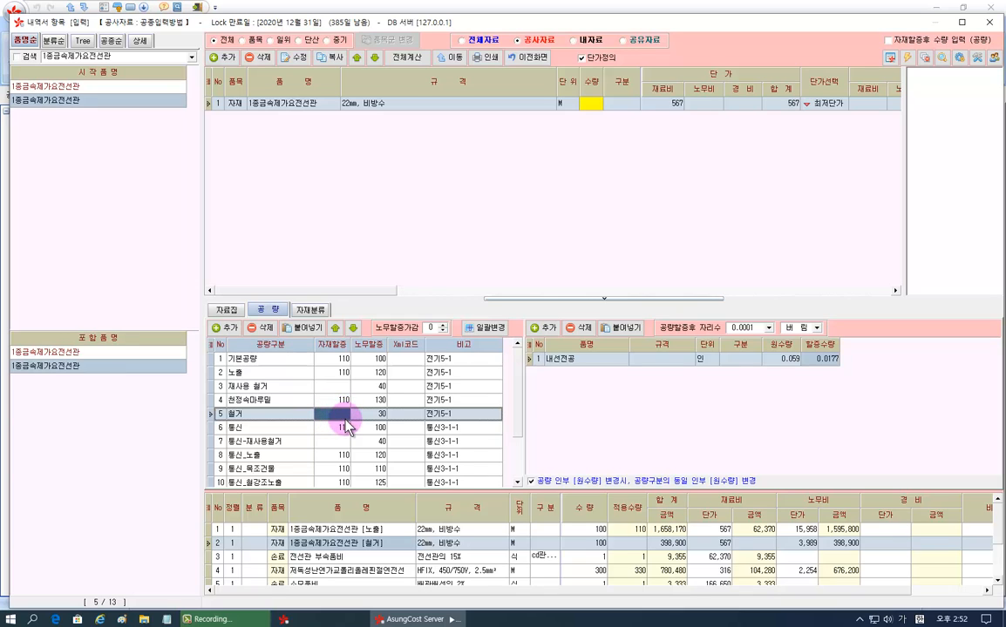
{"action": "left_click", "coordinate": [602, 545]}
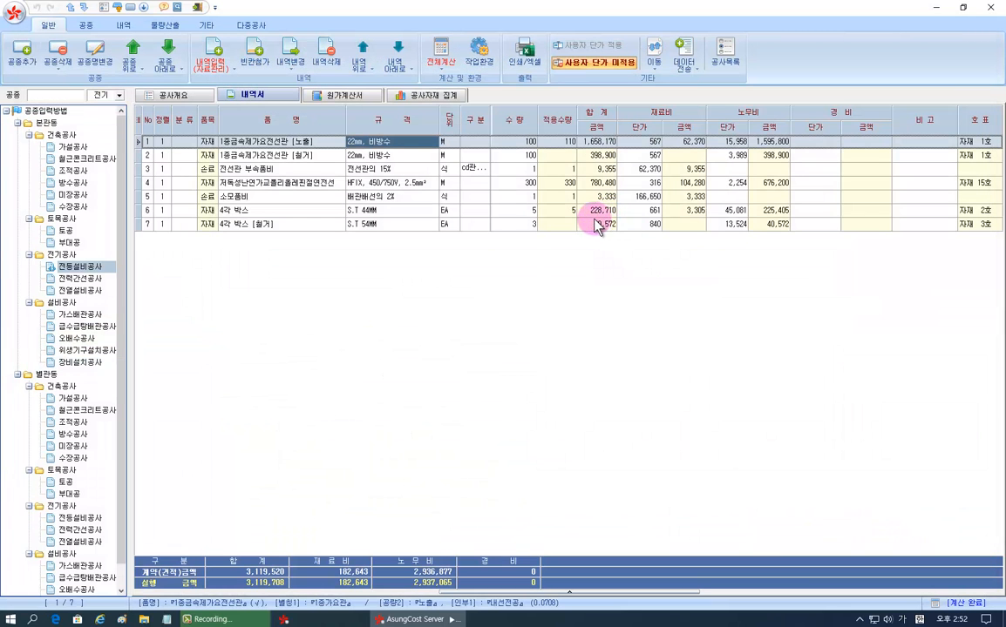
Step: Set the 공량 계산 방법 to 집계 in the 공량손료 settings and run the full calculation
{"action": "left_click", "coordinate": [440, 54]}
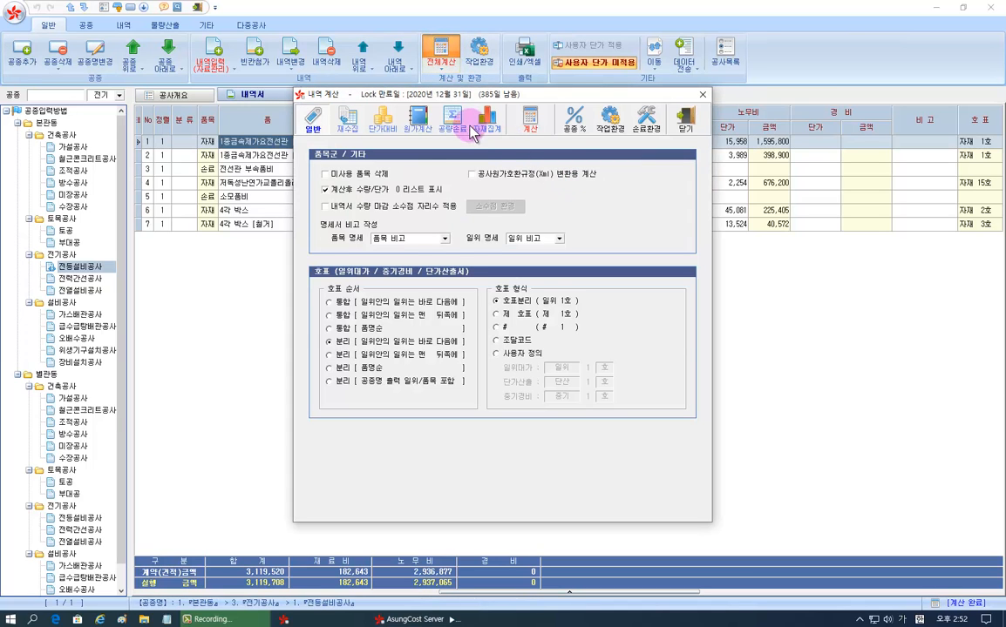
{"action": "left_click", "coordinate": [455, 113]}
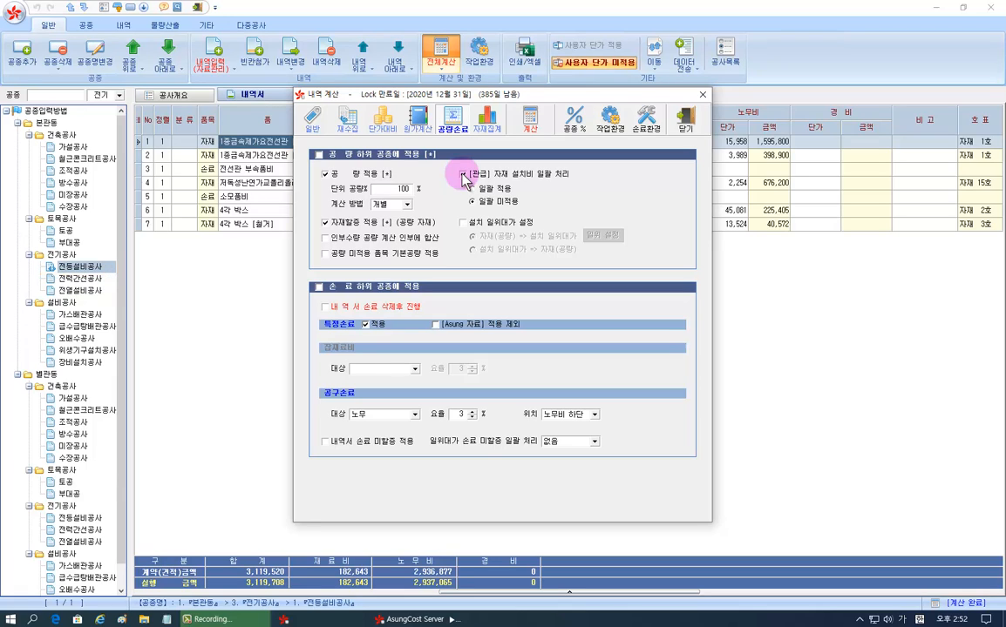
{"action": "left_click", "coordinate": [463, 174]}
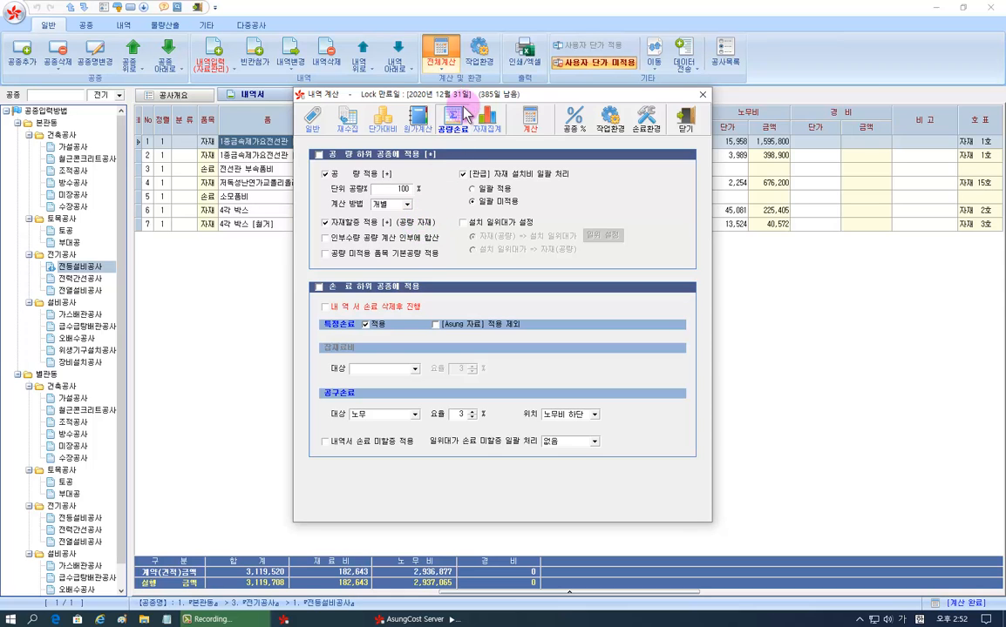
{"action": "left_click_drag", "start_coordinate": [474, 98], "coordinate": [732, 93]}
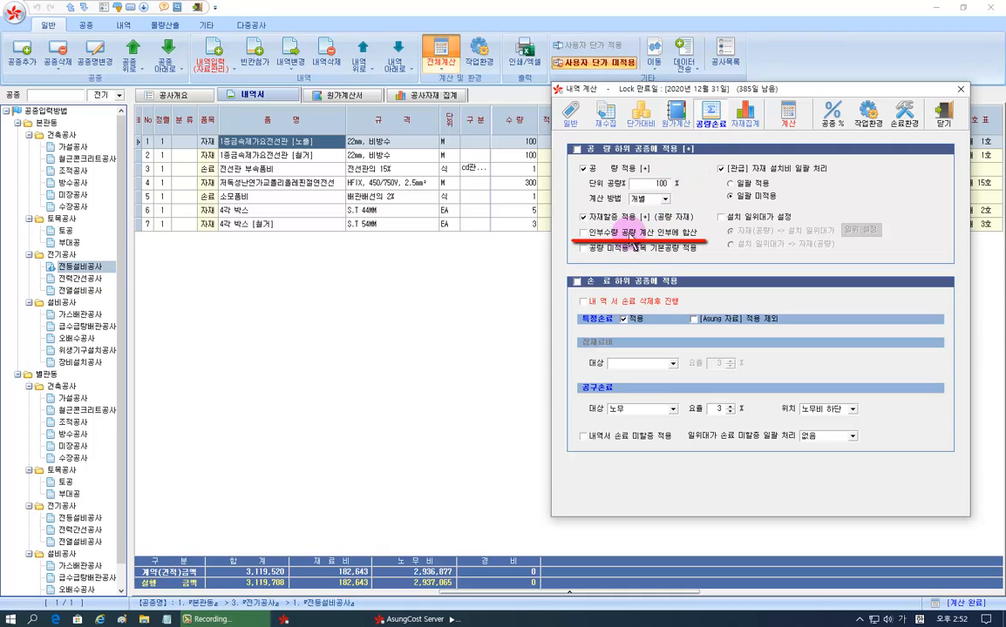
{"action": "left_click", "coordinate": [651, 199]}
{"action": "left_click", "coordinate": [655, 224]}
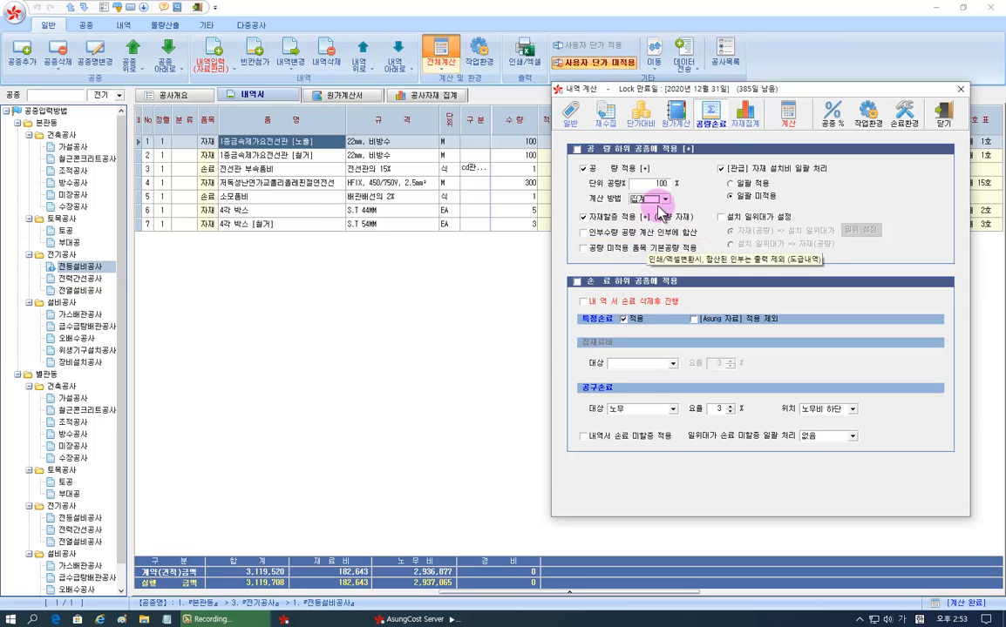
{"action": "left_click", "coordinate": [787, 114]}
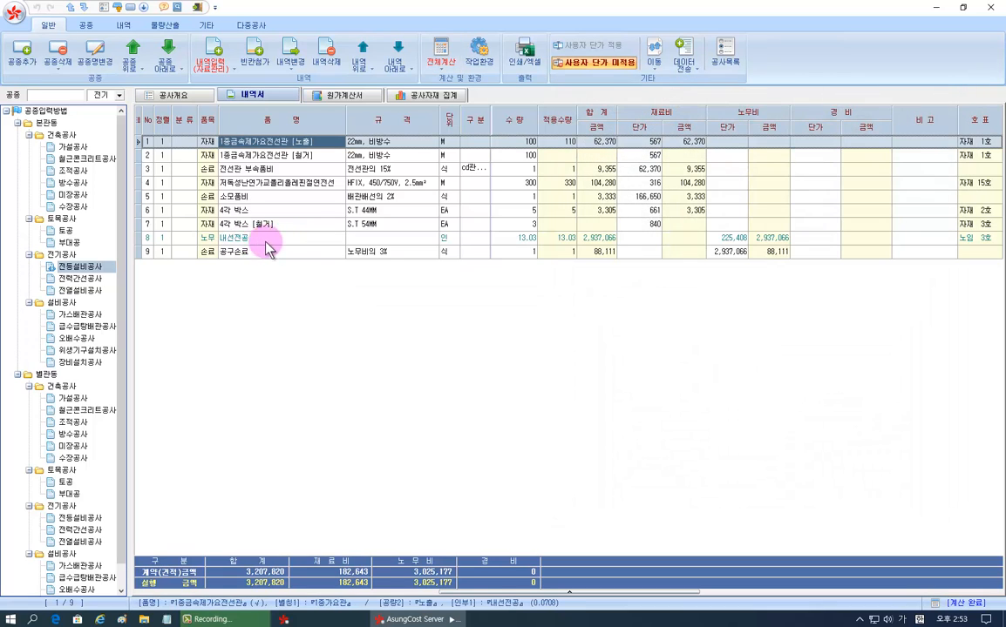
Step: Examine the 내선전공 labor quantity and the 공량 미적용 품목 기본공량 적용 option in the 공량손료 settings
{"action": "left_click", "coordinate": [514, 238]}
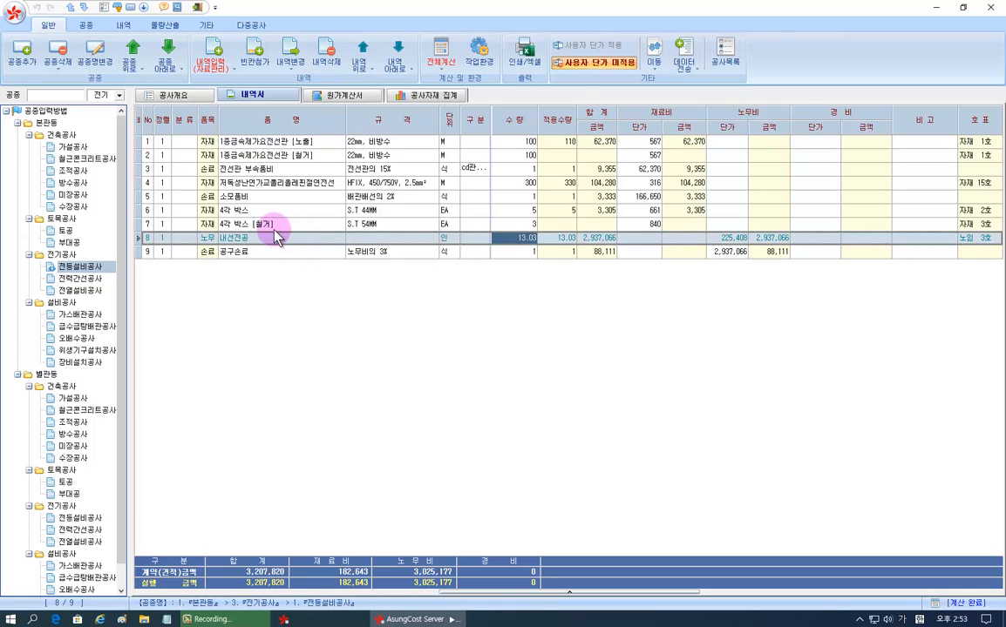
{"action": "left_click", "coordinate": [446, 59]}
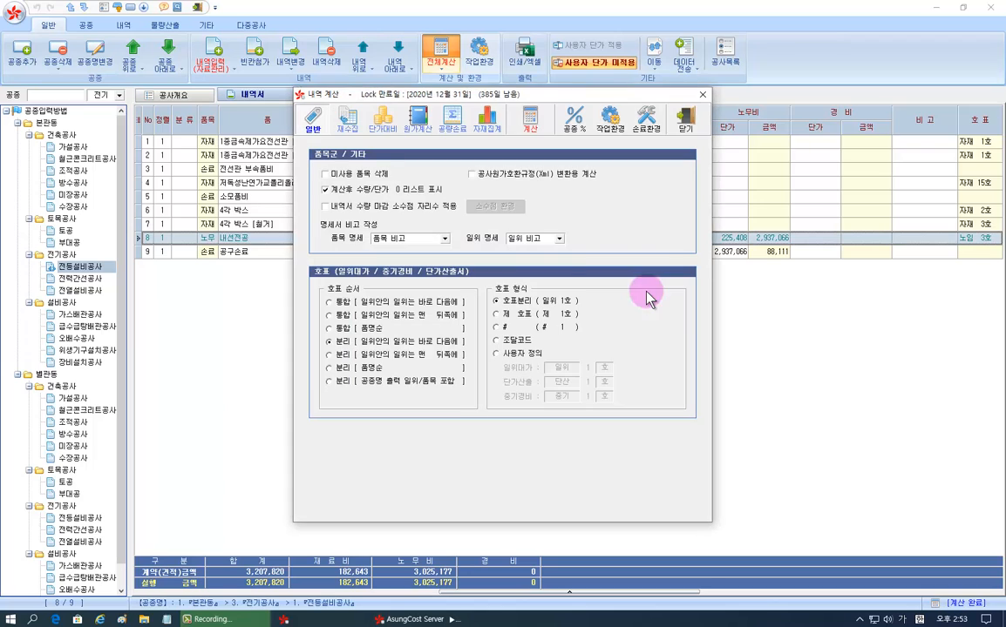
{"action": "left_click_drag", "start_coordinate": [512, 94], "coordinate": [701, 110]}
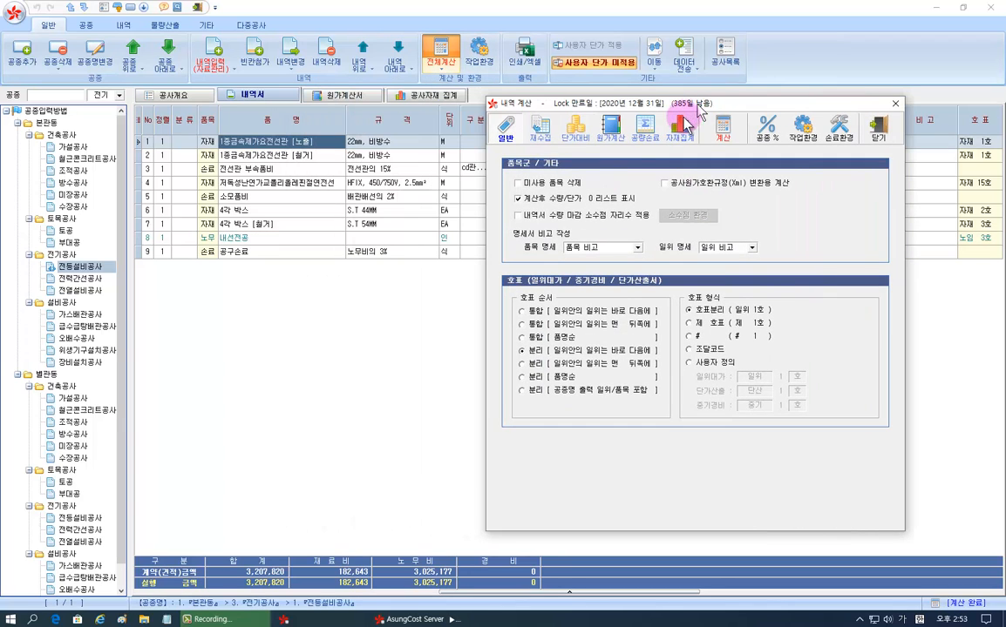
{"action": "left_click", "coordinate": [645, 130]}
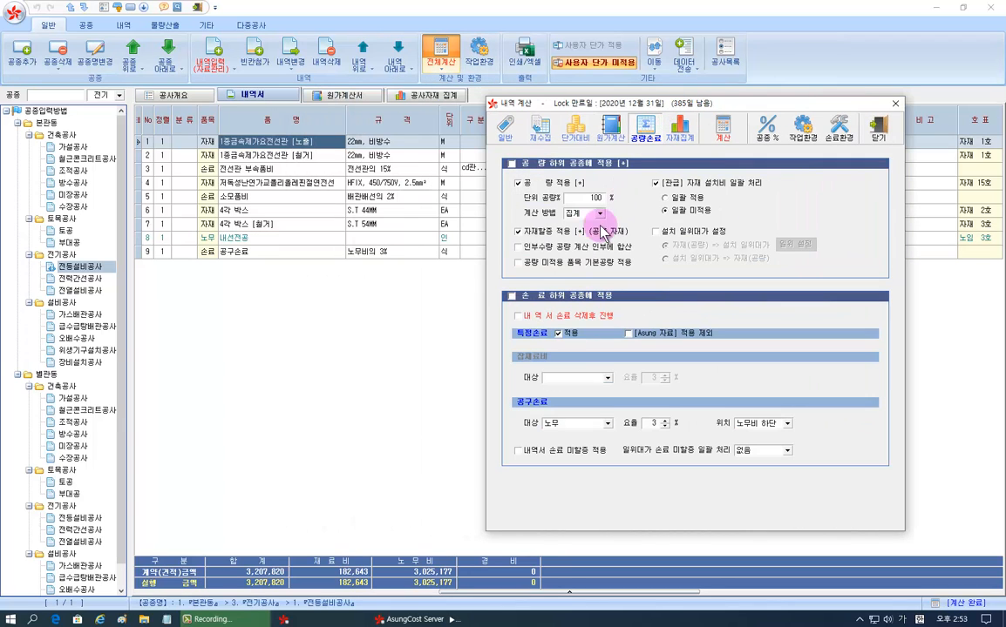
{"action": "left_click_drag", "start_coordinate": [560, 273], "coordinate": [600, 275]}
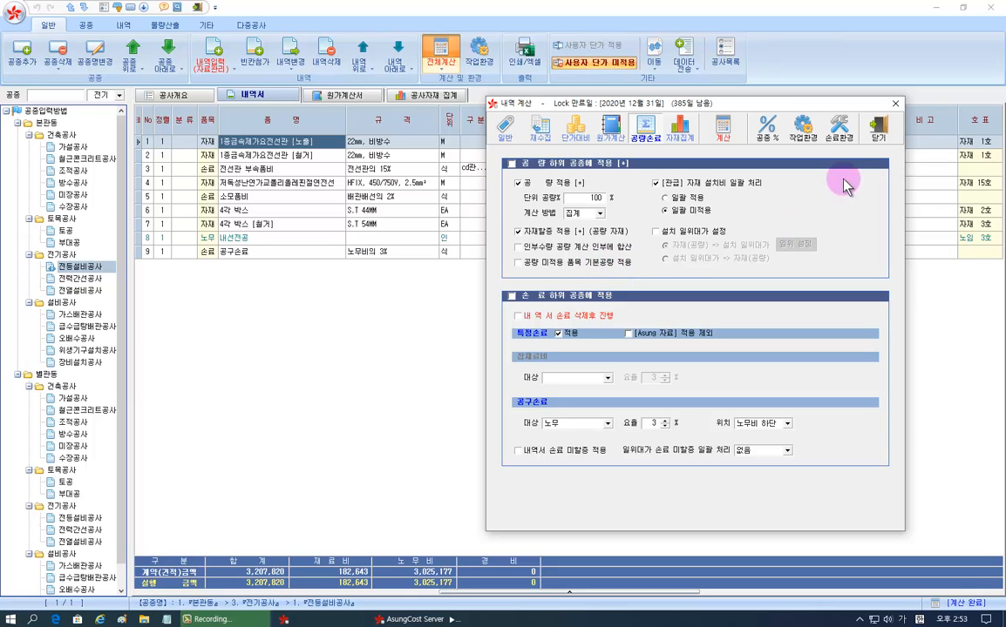
{"action": "left_click", "coordinate": [877, 137]}
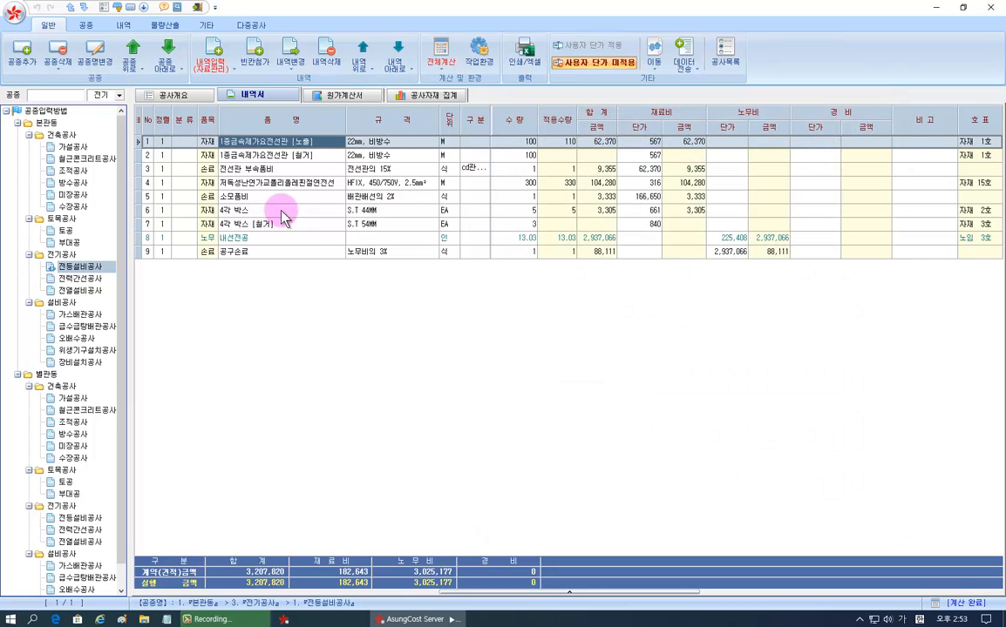
Step: Display the 공량 column in the statement table and check the 공량구분 of the individual rows
{"action": "left_click", "coordinate": [138, 116]}
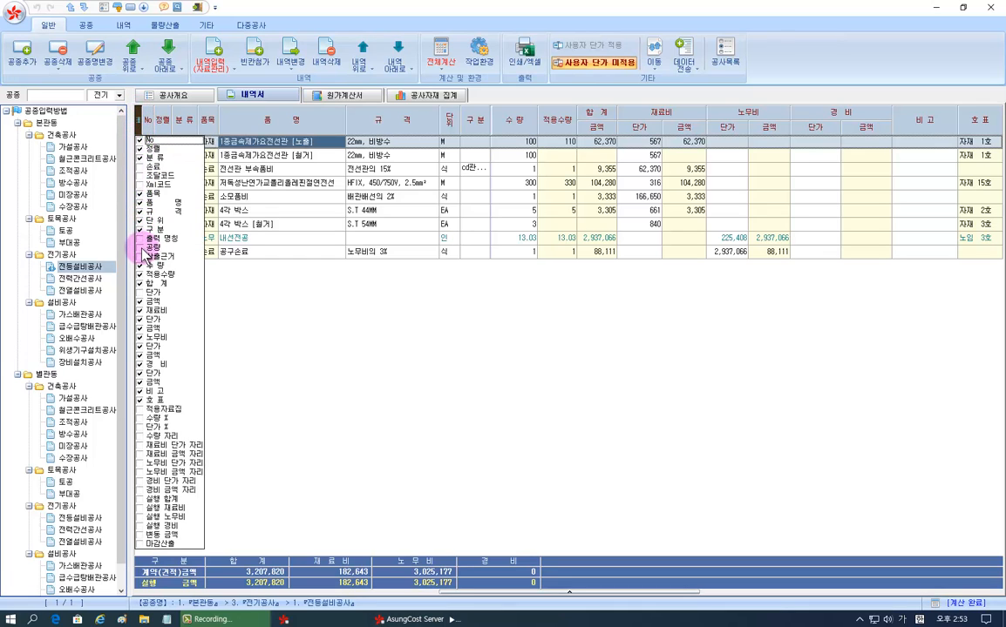
{"action": "left_click", "coordinate": [141, 247]}
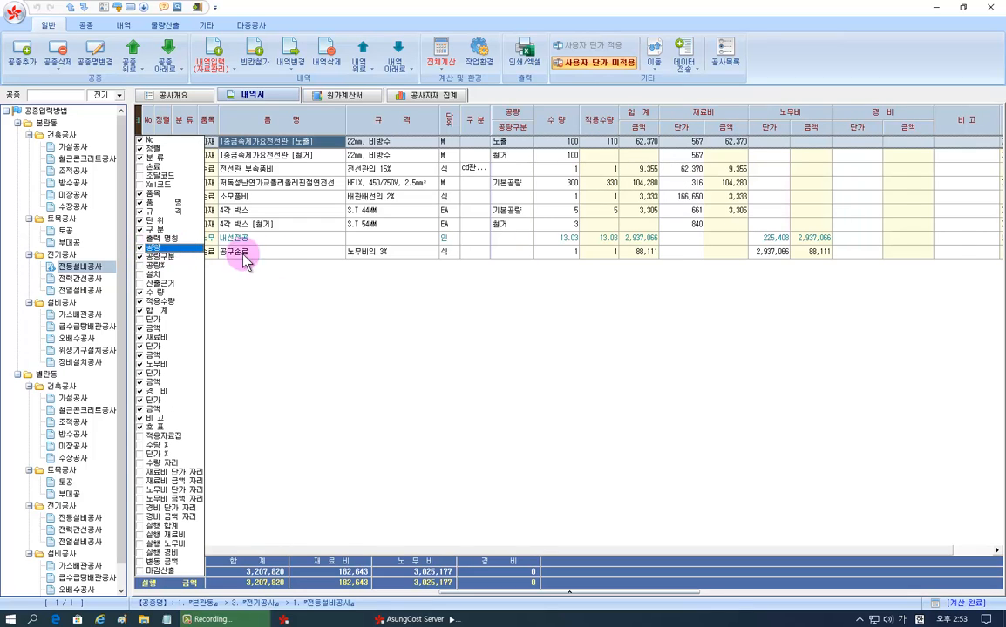
{"action": "left_click", "coordinate": [512, 215]}
{"action": "left_click", "coordinate": [511, 220]}
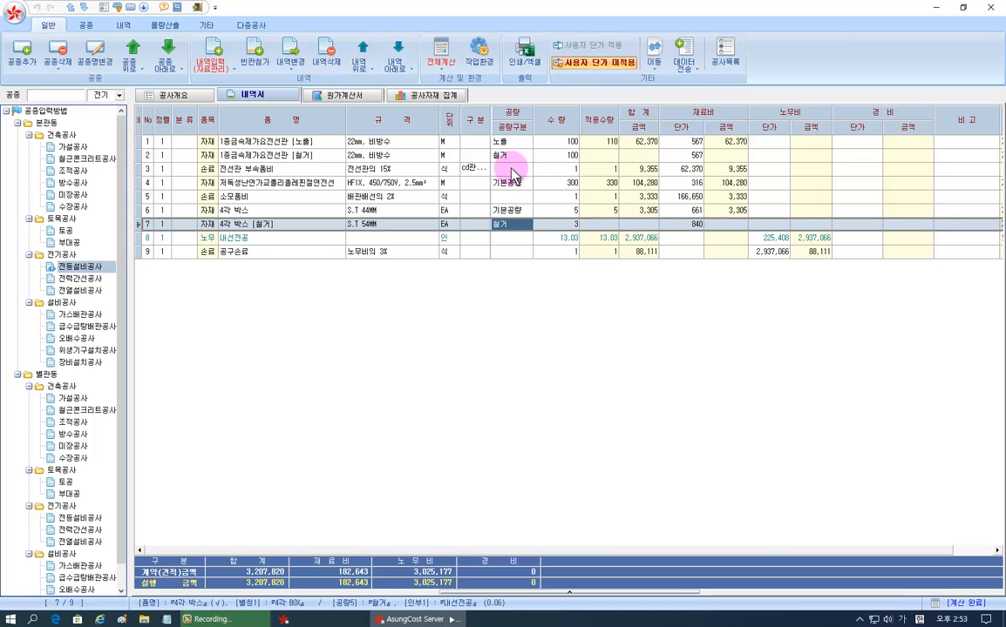
{"action": "left_click", "coordinate": [511, 169]}
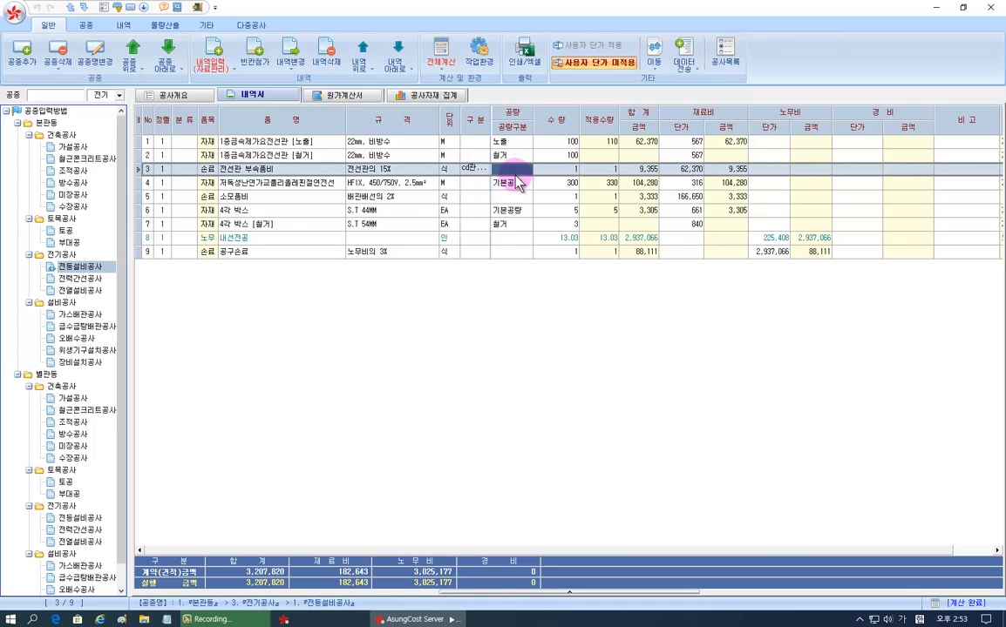
{"action": "left_click", "coordinate": [511, 197]}
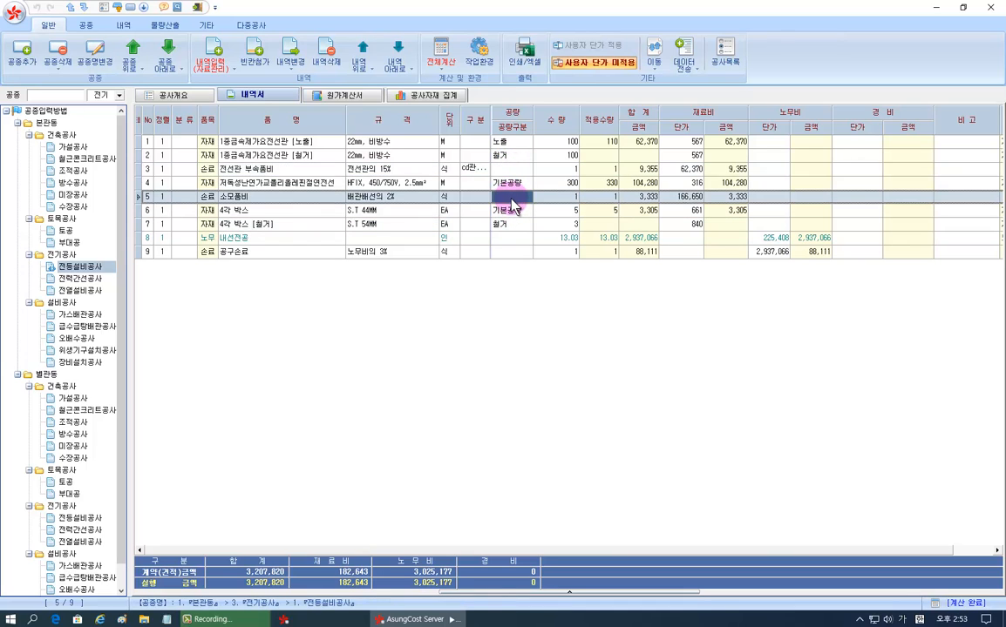
{"action": "left_click", "coordinate": [511, 237]}
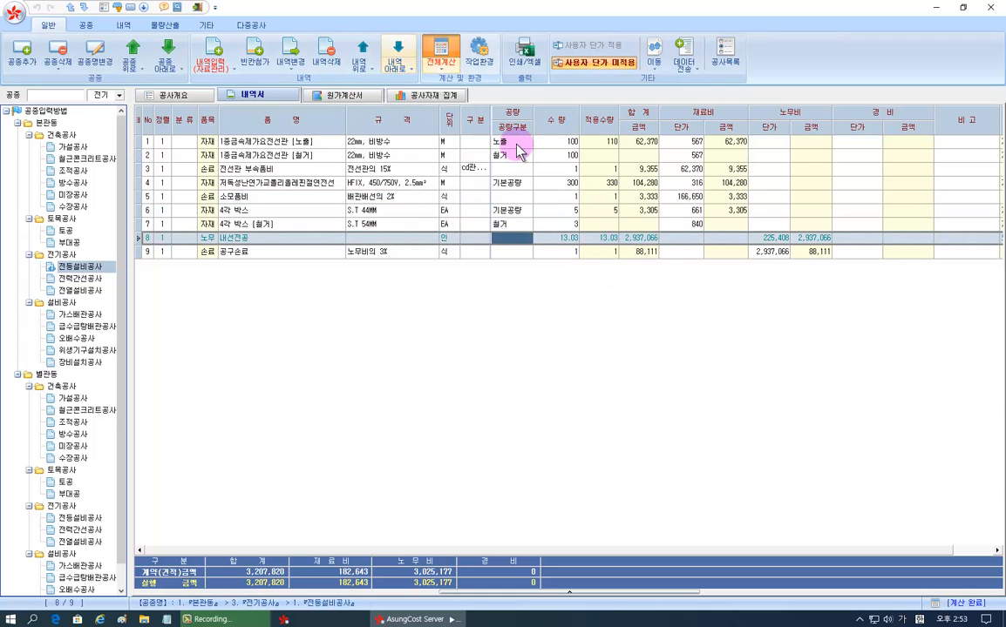
Step: Set [관급] 자재 설치비 일괄 처리 to 일괄 적용 in the 공량손료 settings and run the full calculation
{"action": "key", "text": "F9"}
{"action": "left_click_drag", "start_coordinate": [475, 94], "coordinate": [726, 86]}
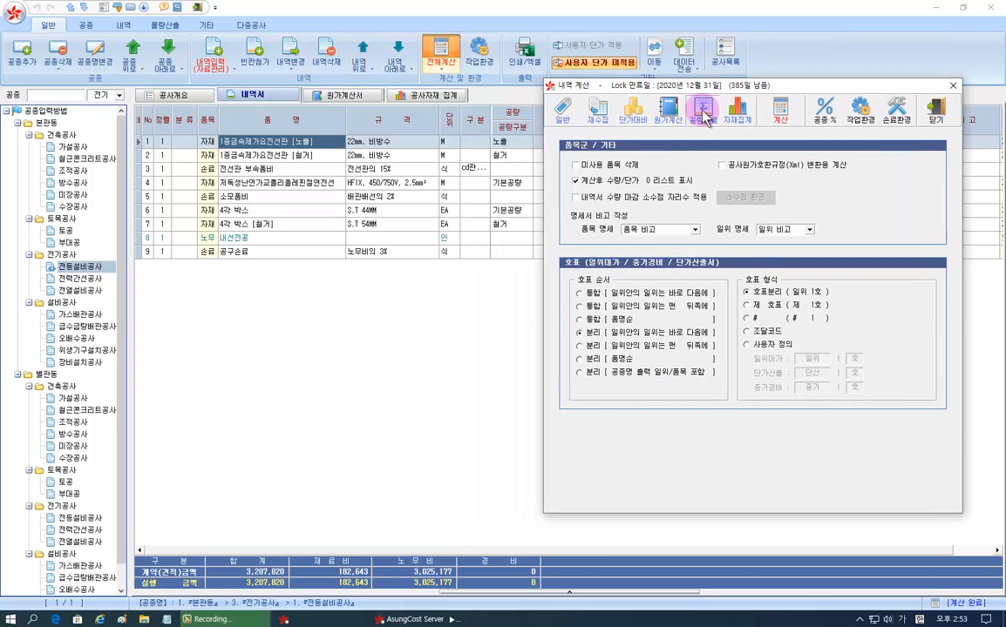
{"action": "left_click", "coordinate": [702, 113]}
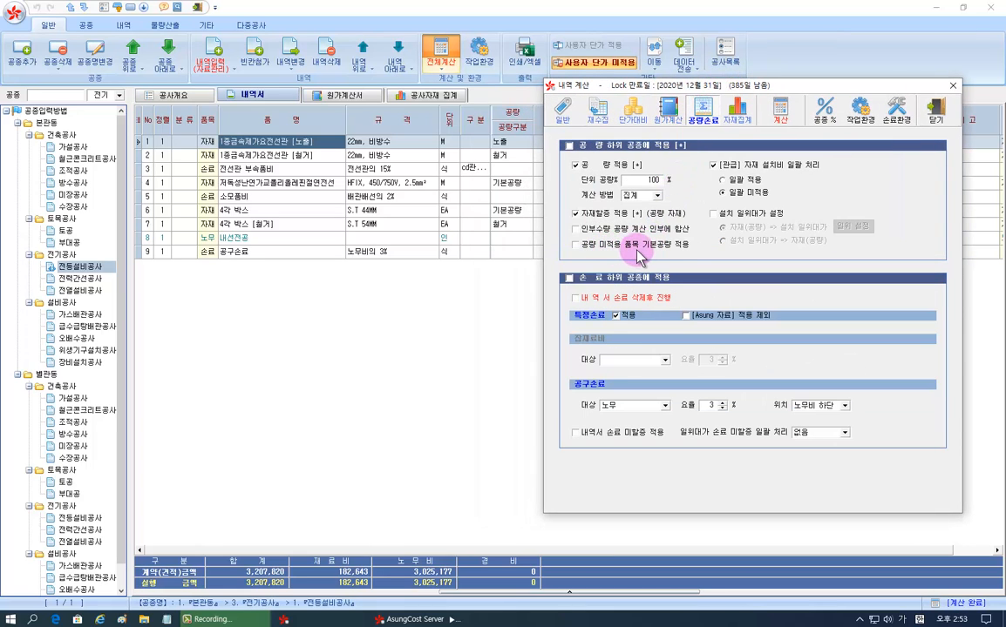
{"action": "left_click", "coordinate": [508, 229]}
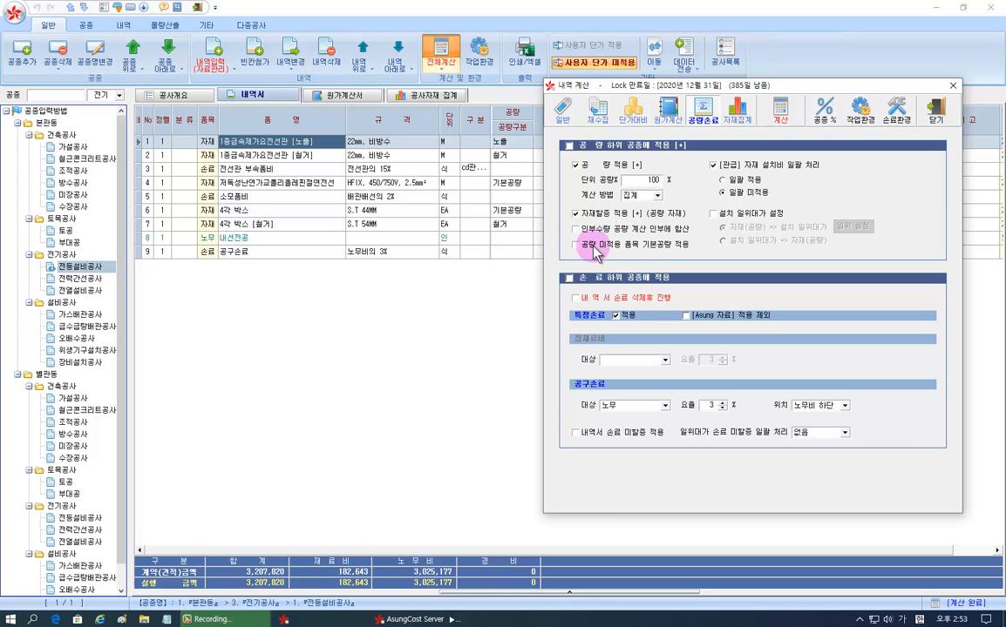
{"action": "left_click", "coordinate": [724, 181]}
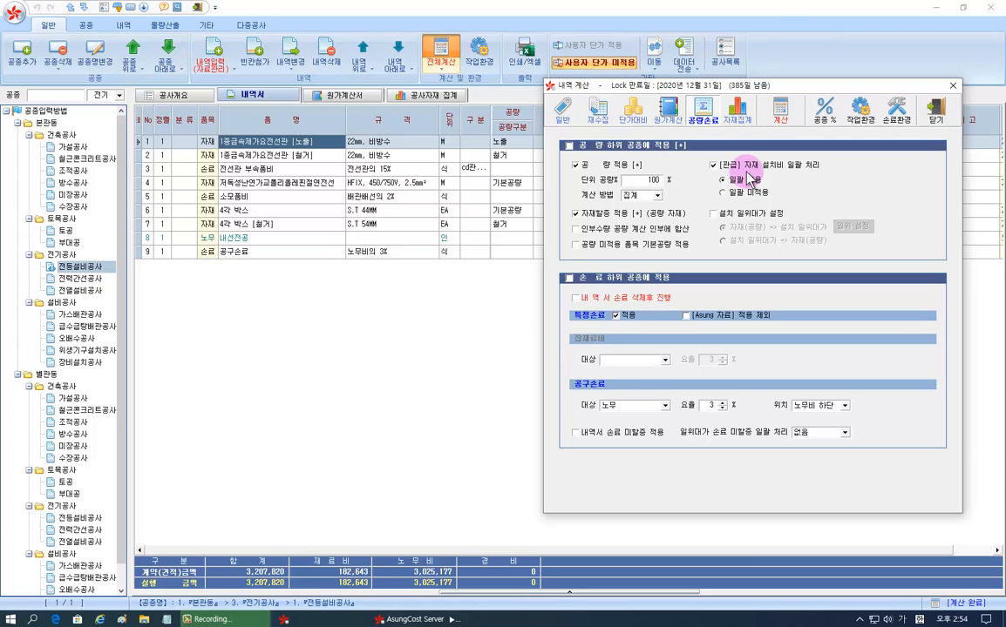
{"action": "left_click", "coordinate": [781, 112]}
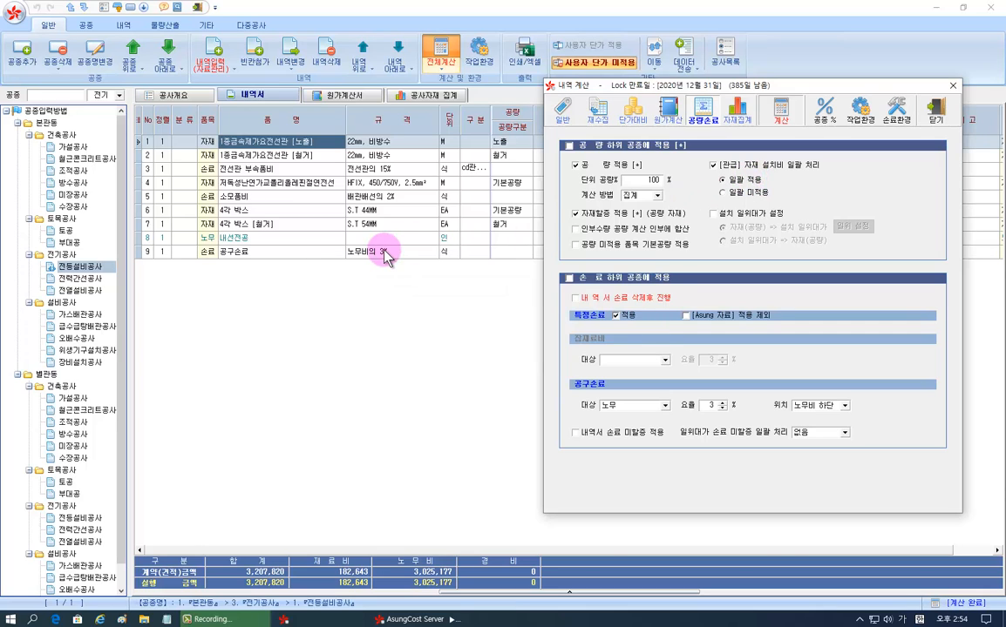
Step: Classify the 1종금속제가요전선관 [노출] item as 관급 and the [철거] item as 군지원
{"action": "left_click", "coordinate": [191, 142]}
{"action": "left_click", "coordinate": [190, 142]}
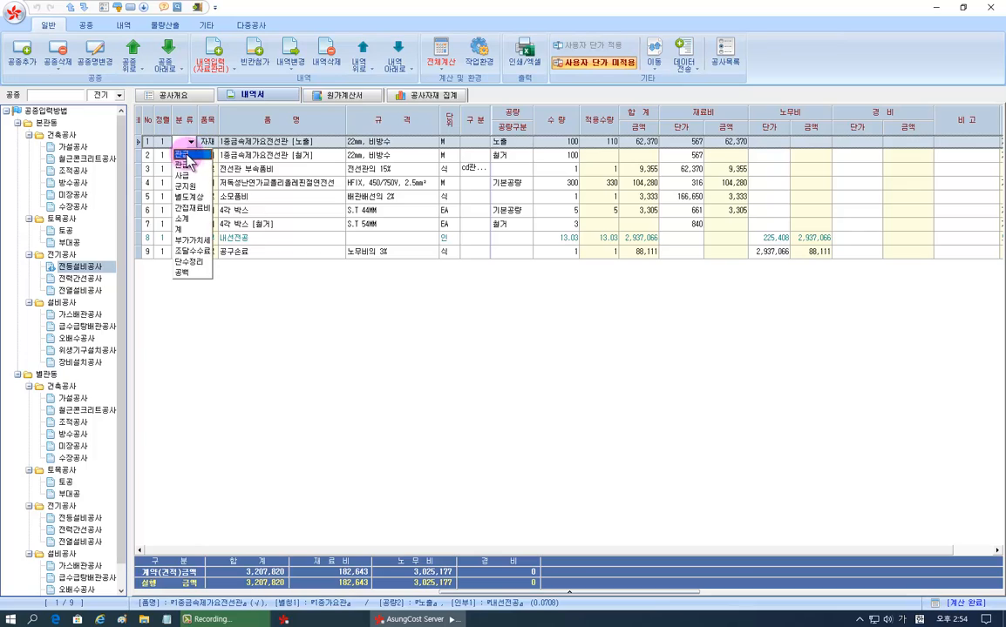
{"action": "left_click", "coordinate": [174, 170]}
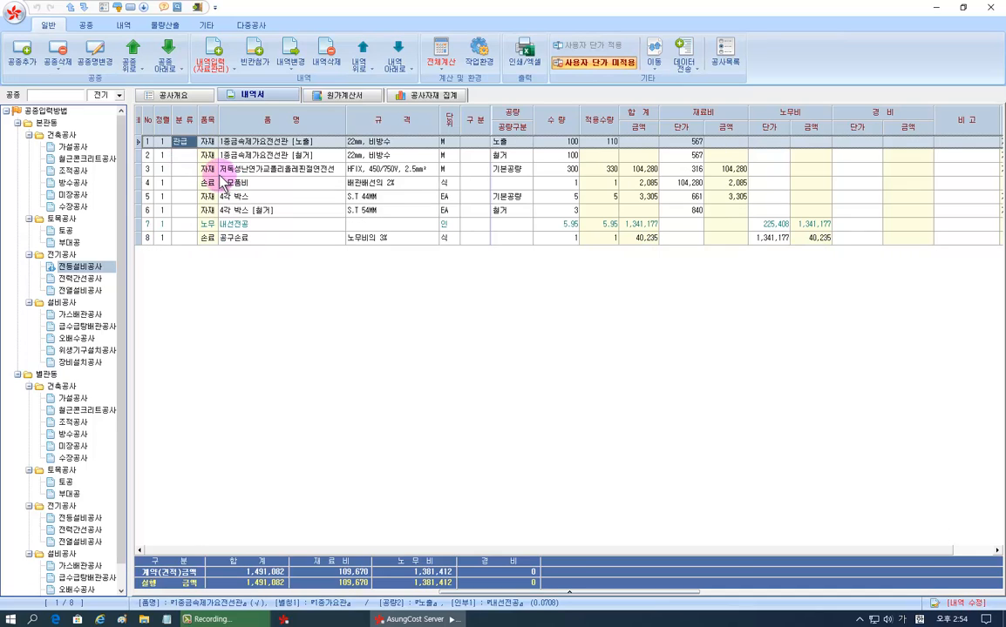
{"action": "left_click", "coordinate": [183, 157]}
{"action": "left_click", "coordinate": [188, 158]}
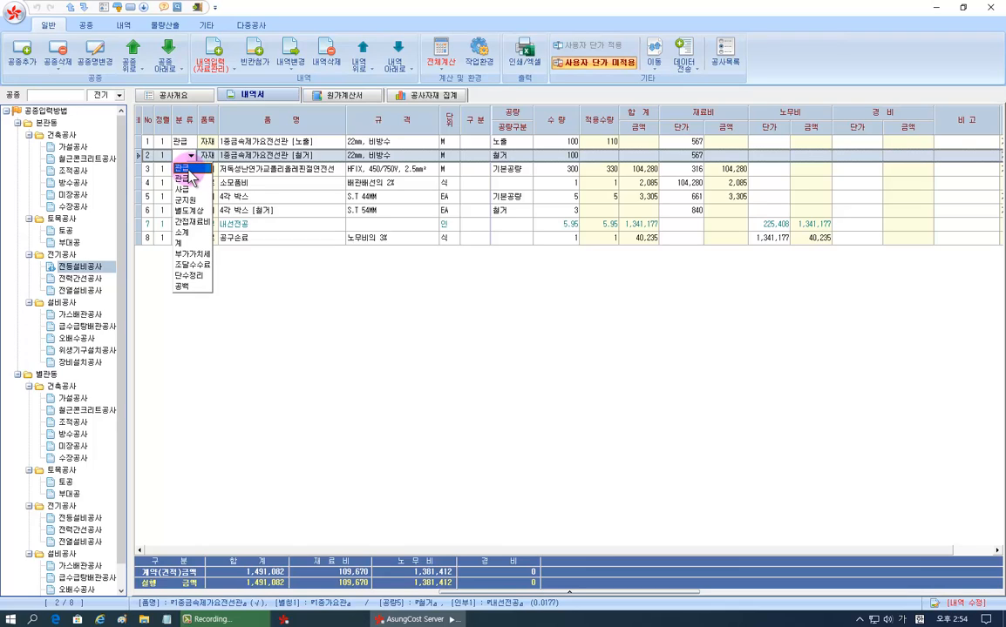
{"action": "left_click", "coordinate": [195, 200]}
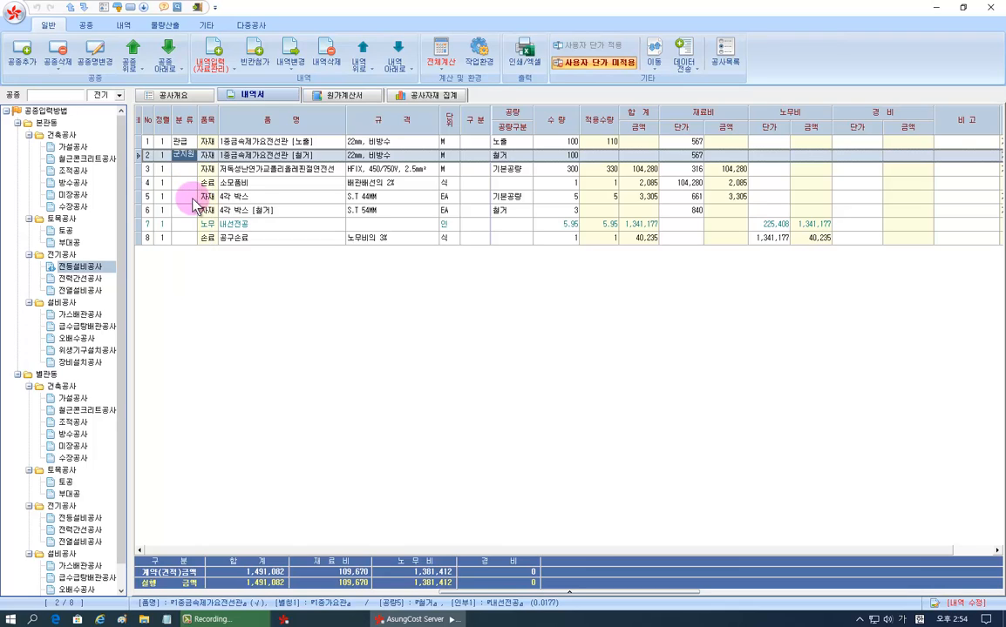
{"action": "left_click", "coordinate": [252, 173]}
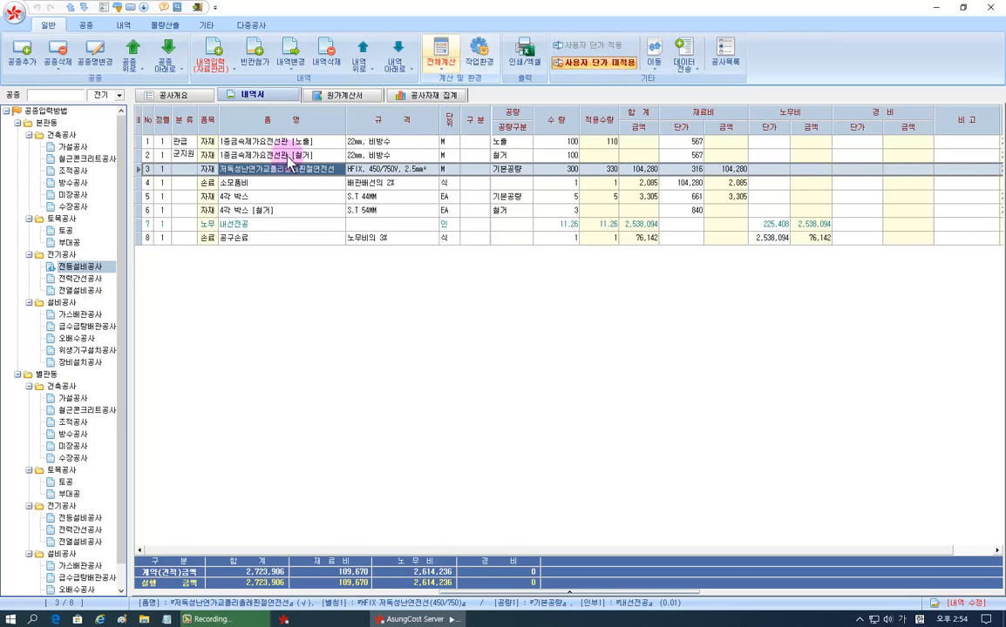
Step: Classify the 저독성난연가교폴리올레핀절연전선 item as 사급
{"action": "left_click", "coordinate": [192, 168]}
{"action": "left_click", "coordinate": [193, 170]}
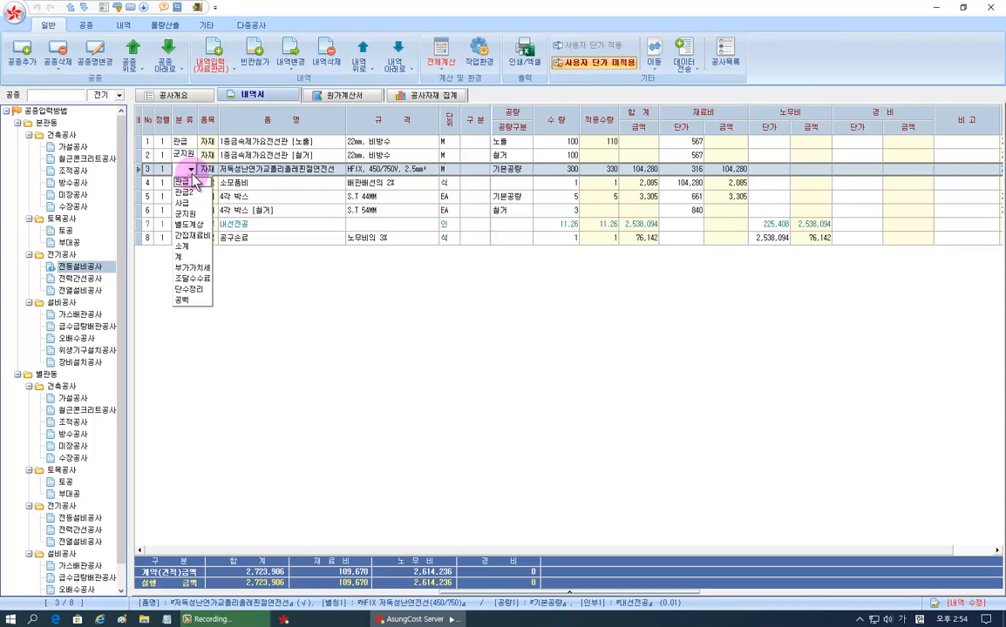
{"action": "left_click", "coordinate": [179, 198]}
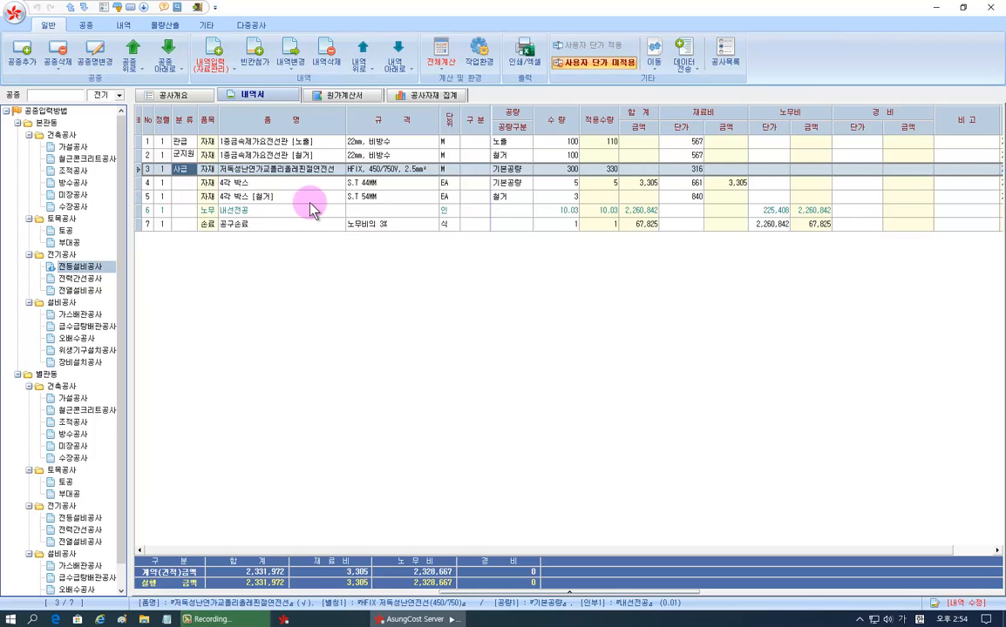
{"action": "left_click", "coordinate": [312, 200]}
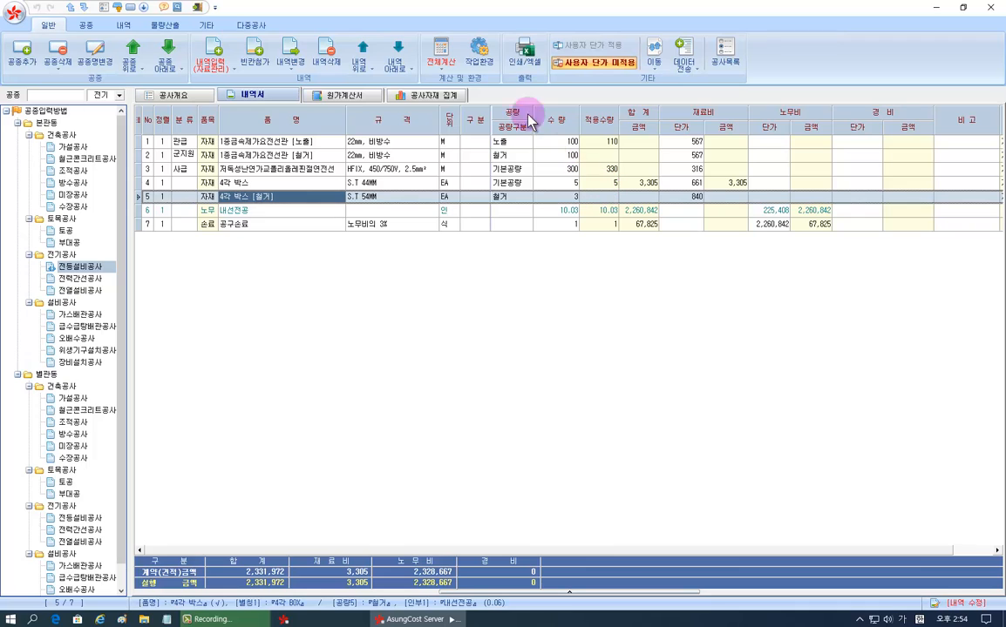
Step: Run the full calculation with [관급] 자재 설치비 일괄 처리 at 일괄 적용, and check the 내선전공, 공구손료 and classified material rows
{"action": "left_click", "coordinate": [440, 50]}
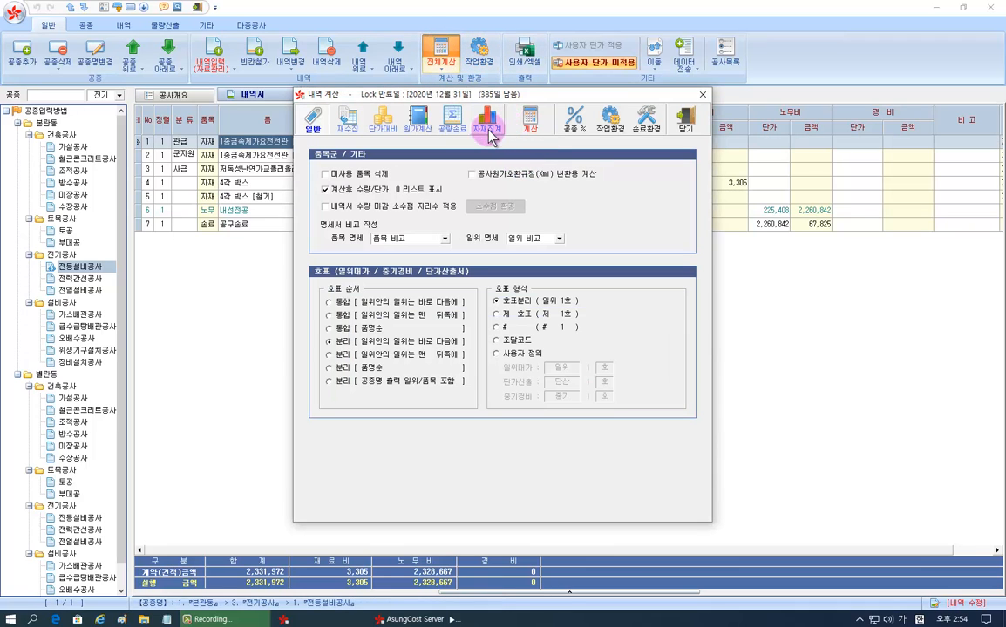
{"action": "left_click", "coordinate": [451, 120]}
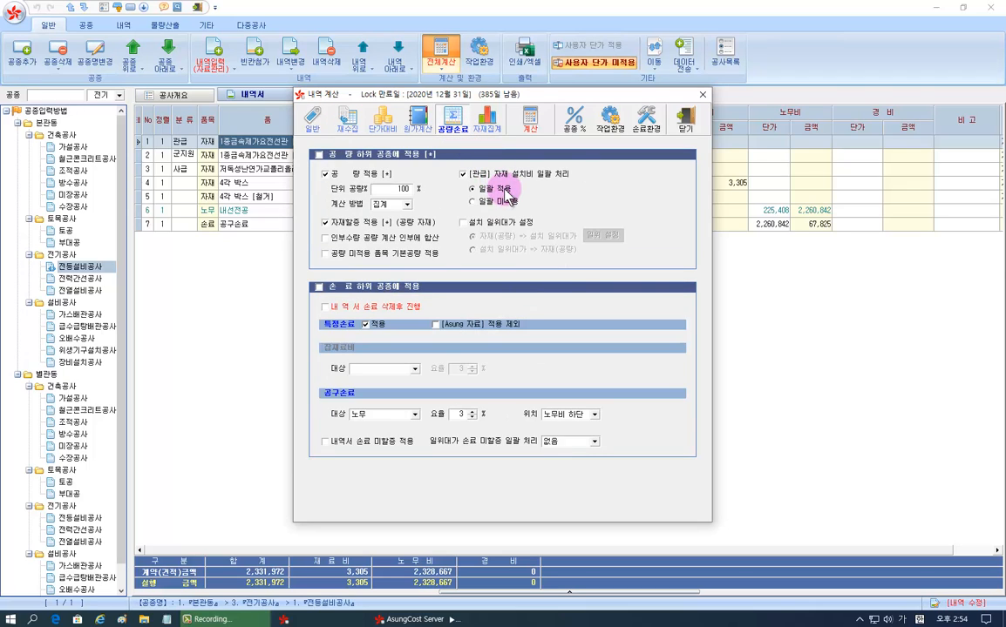
{"action": "left_click", "coordinate": [527, 129]}
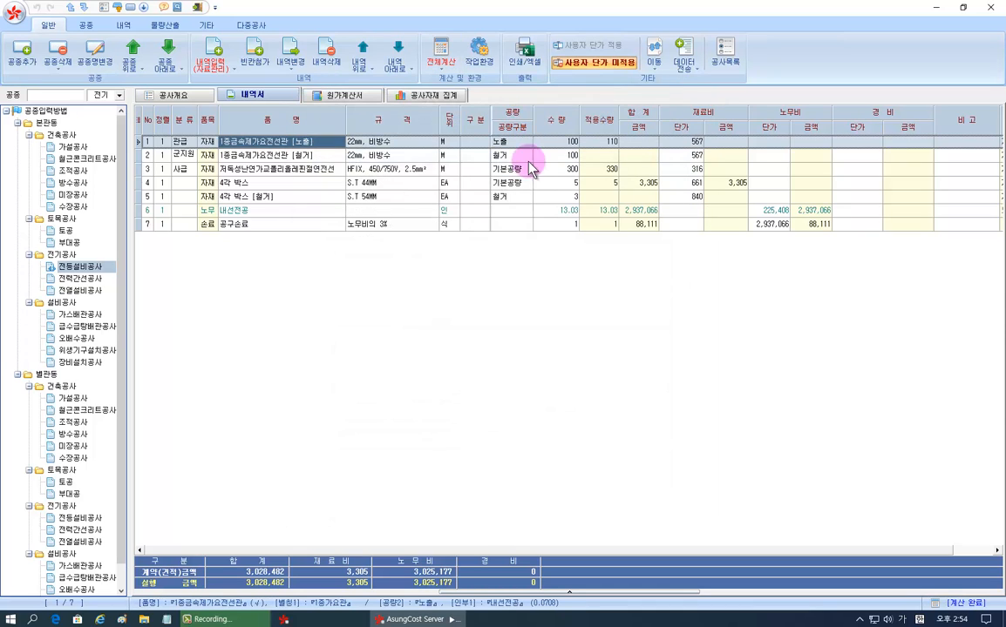
{"action": "left_click", "coordinate": [539, 210]}
{"action": "left_click", "coordinate": [533, 224]}
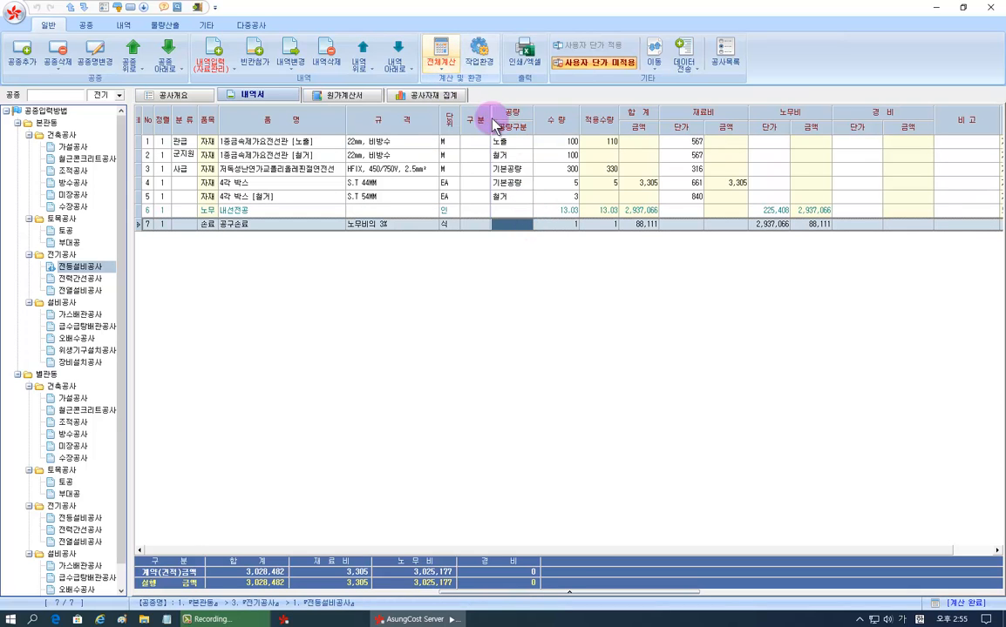
{"action": "left_click", "coordinate": [549, 142]}
{"action": "left_click", "coordinate": [542, 169]}
{"action": "left_click", "coordinate": [549, 141]}
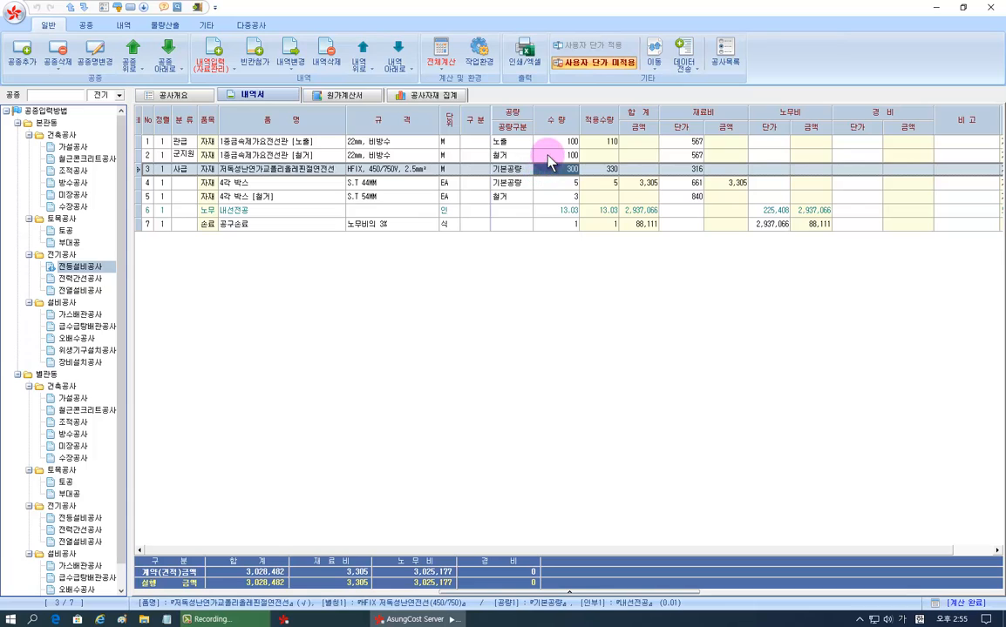
{"action": "left_click", "coordinate": [562, 155]}
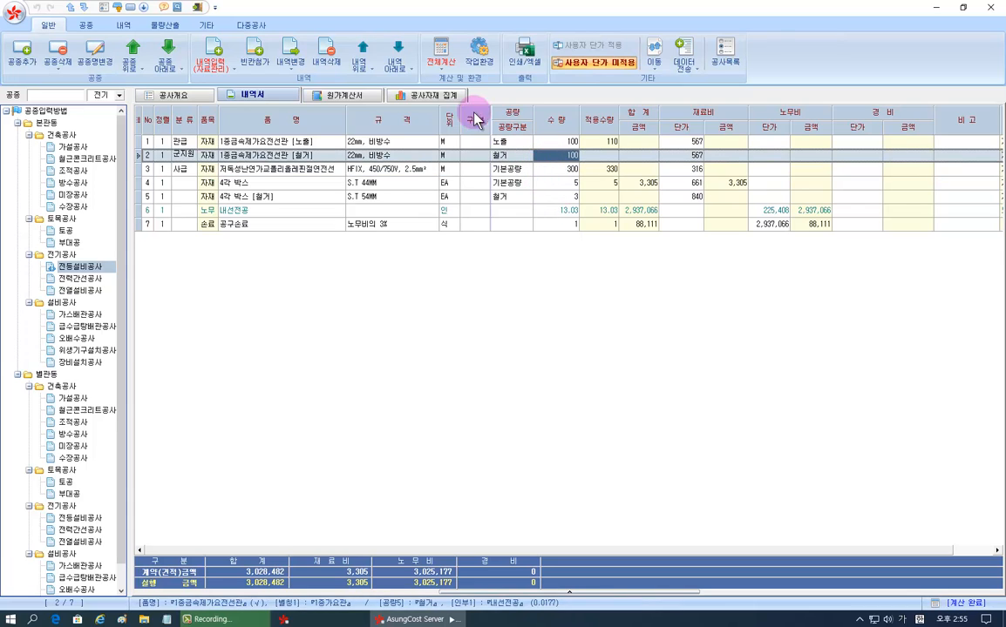
Step: Set the classification of both 1종금속제가요전선관 items and the 저독성난연가교폴리올레핀절연전선 item to 공백
{"action": "left_click", "coordinate": [190, 142]}
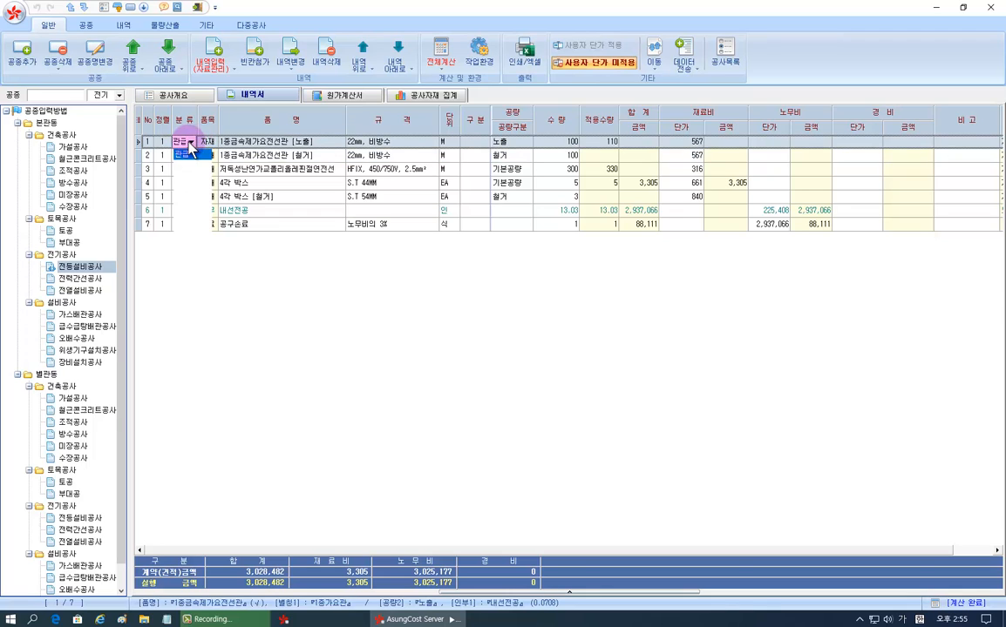
{"action": "left_click", "coordinate": [190, 142]}
{"action": "left_click", "coordinate": [194, 271]}
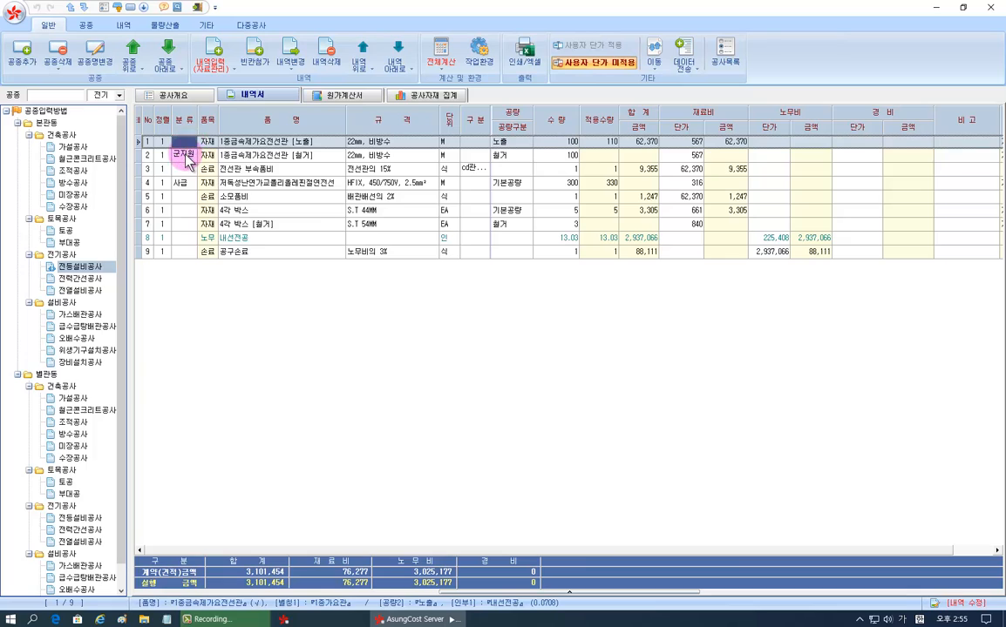
{"action": "left_click", "coordinate": [183, 155]}
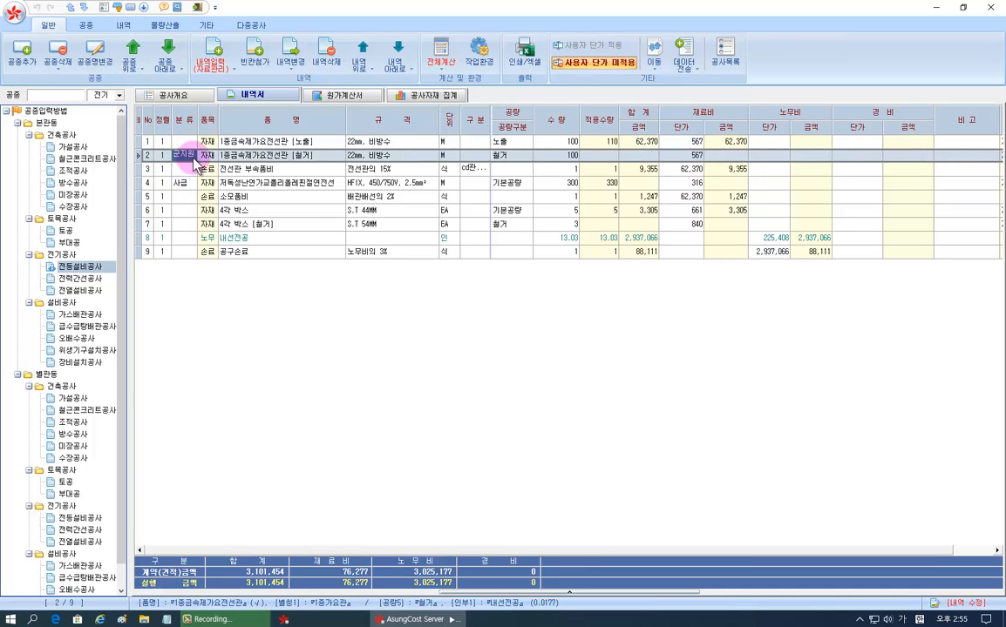
{"action": "left_click", "coordinate": [192, 157]}
{"action": "left_click", "coordinate": [190, 284]}
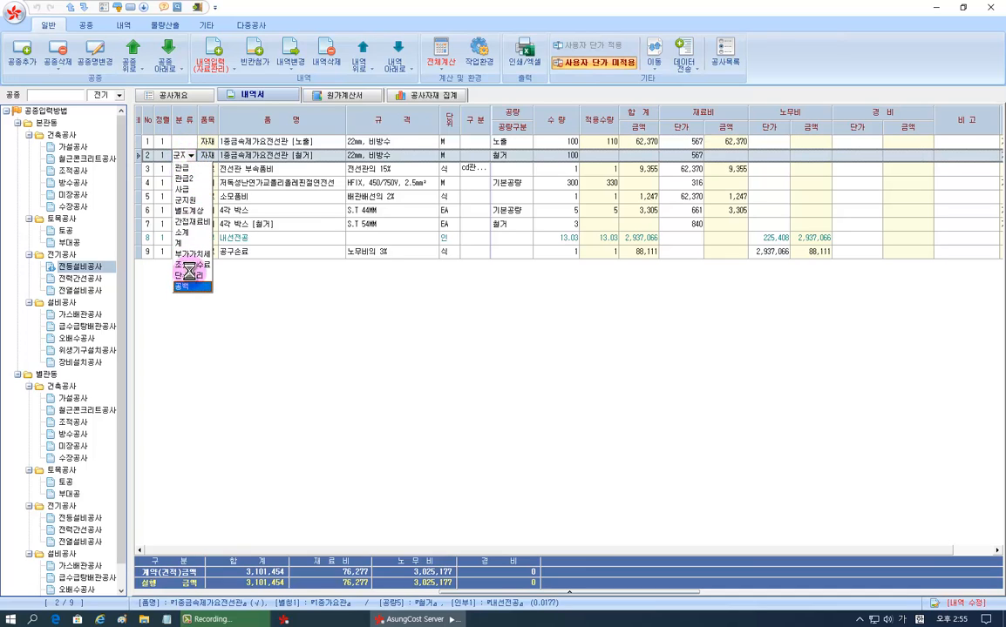
{"action": "left_click", "coordinate": [186, 184]}
{"action": "left_click", "coordinate": [192, 184]}
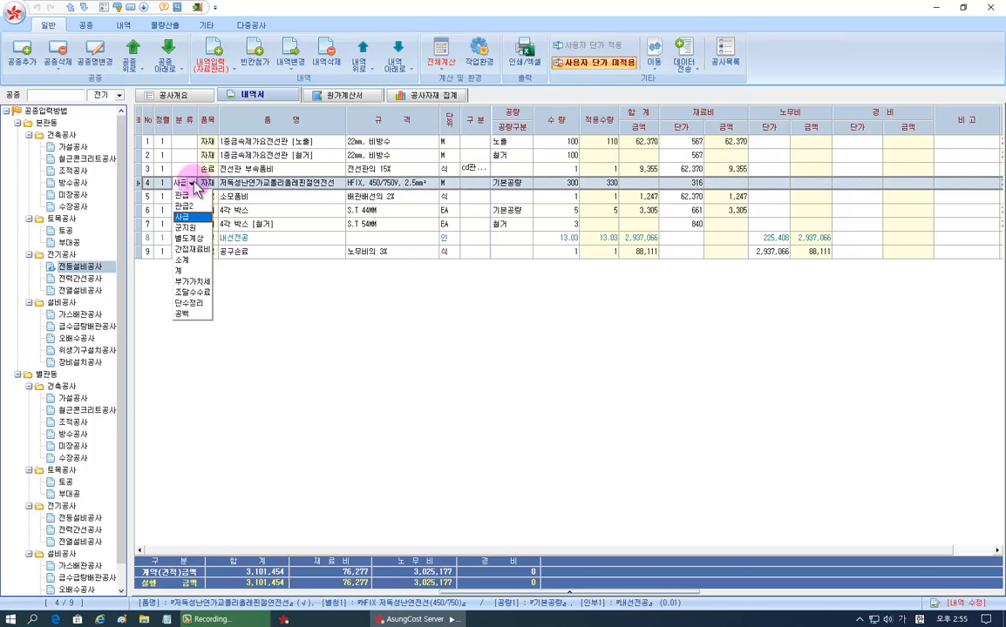
{"action": "left_click", "coordinate": [187, 312]}
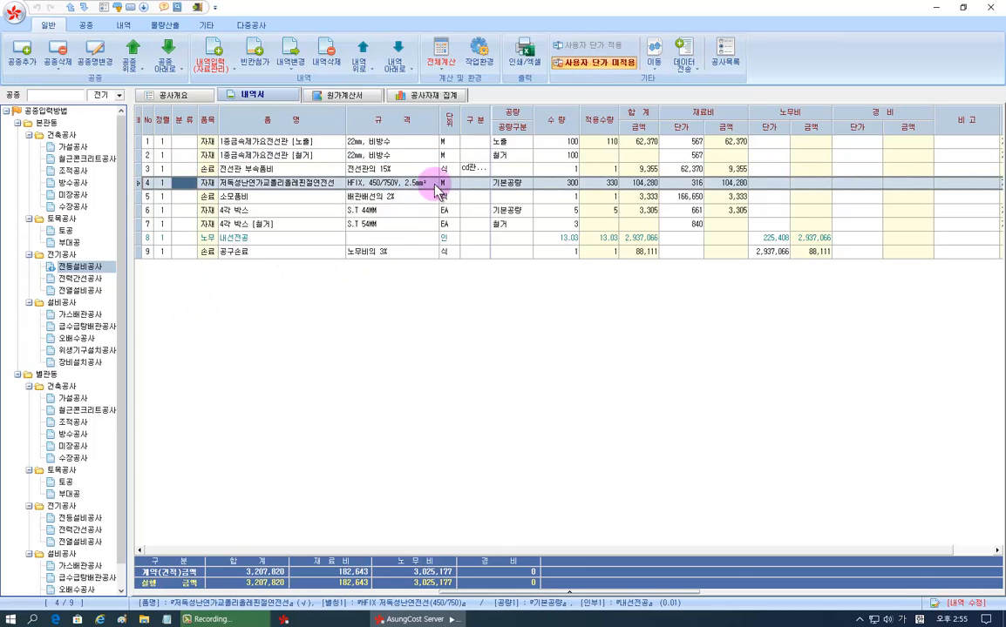
Step: Open the 공량손료 settings of the full calculation
{"action": "left_click", "coordinate": [466, 168]}
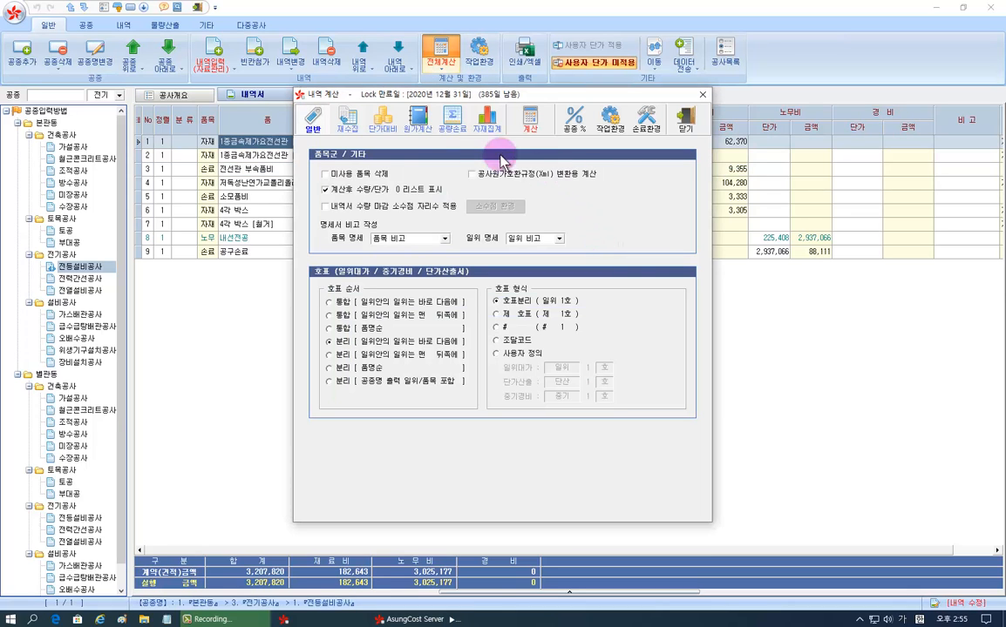
{"action": "left_click", "coordinate": [452, 120]}
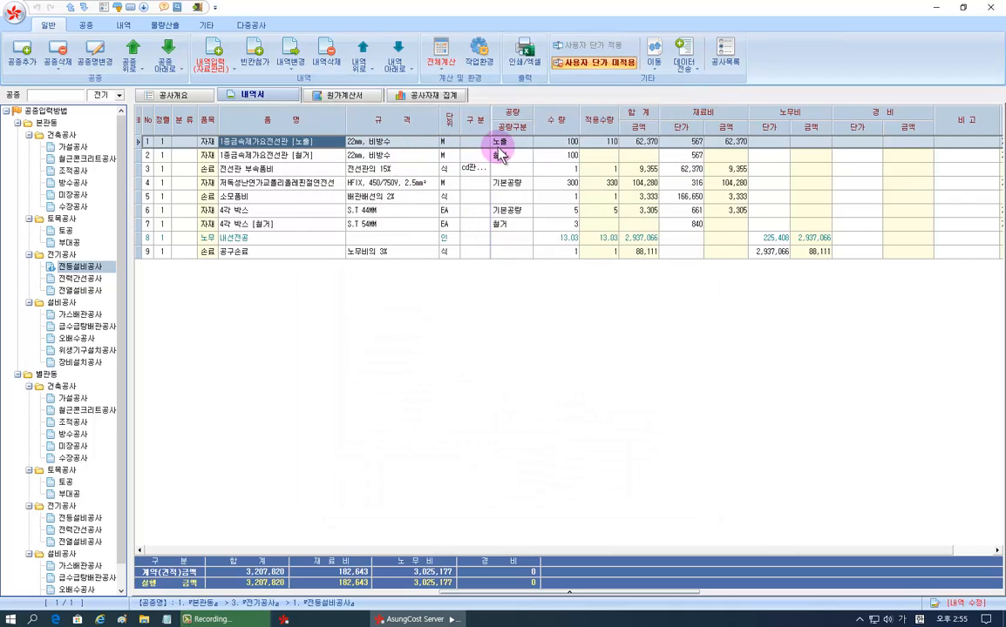
Step: Convert the material items of the current work type, 전등설비공사, to 일위대가
{"action": "right_click", "coordinate": [419, 165]}
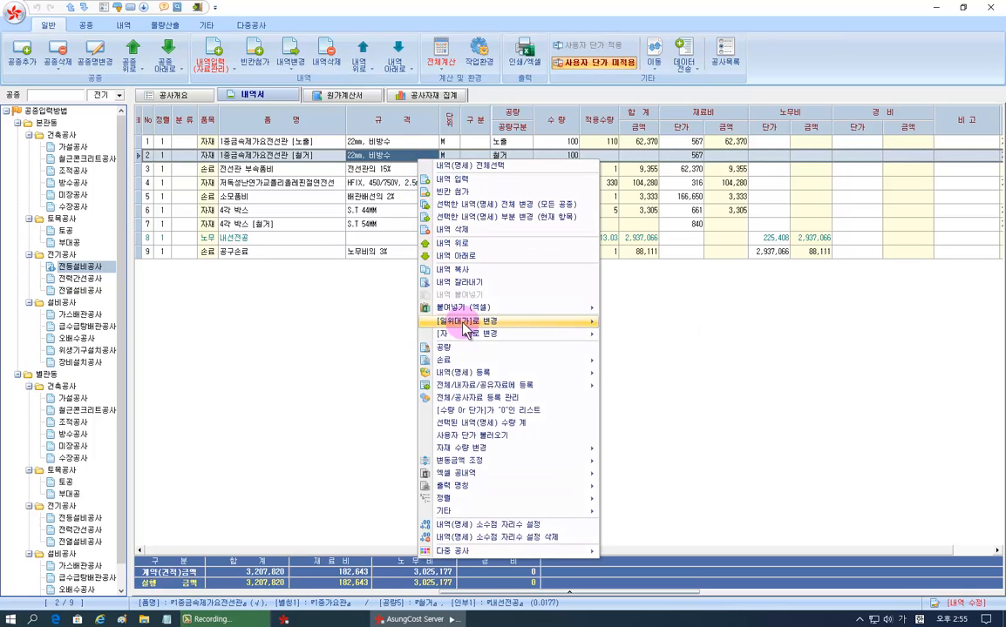
{"action": "mouse_move", "coordinate": [467, 330]}
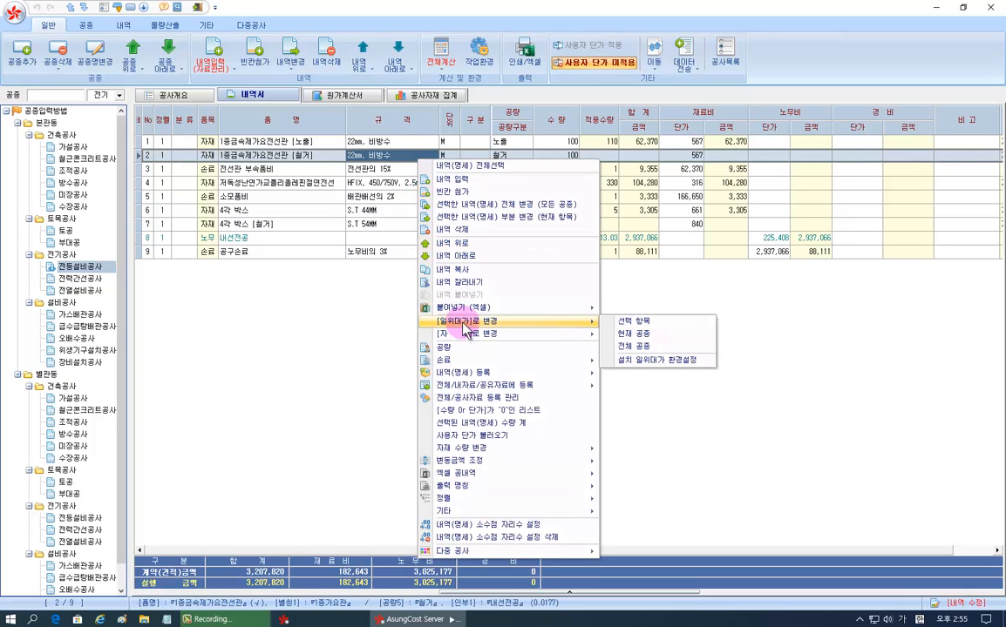
{"action": "left_click", "coordinate": [653, 334]}
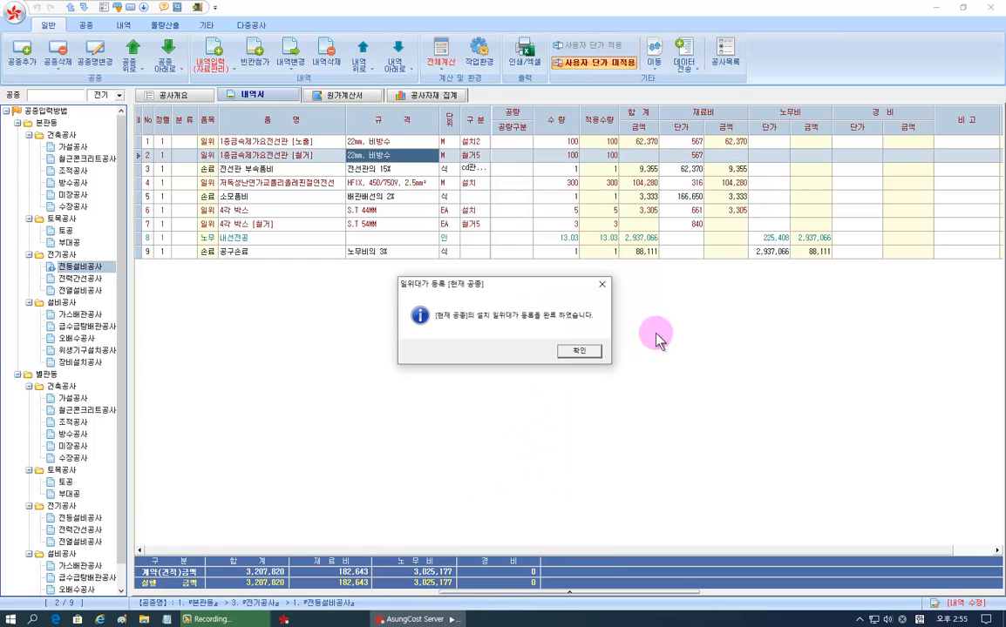
{"action": "left_click", "coordinate": [582, 351]}
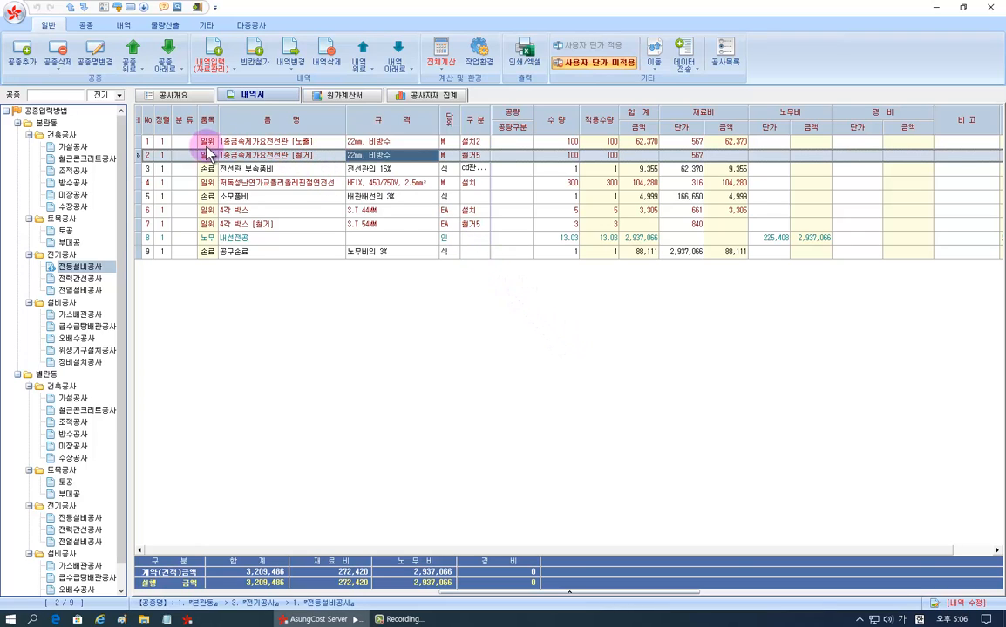
Step: Convert the 일위대가 items of 전등설비공사 back to 자재 for the current work type
{"action": "right_click", "coordinate": [400, 160]}
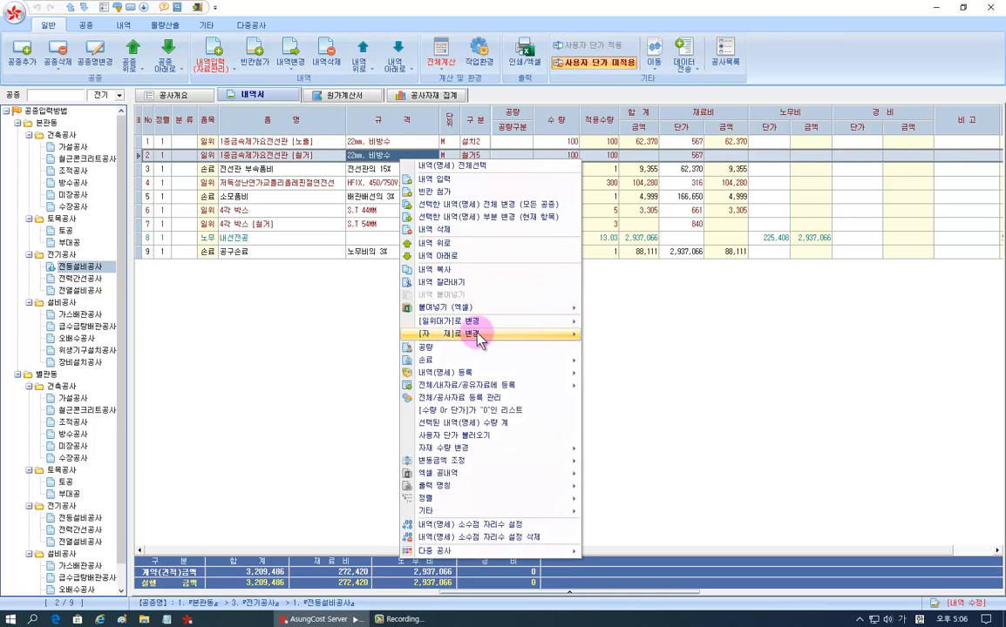
{"action": "mouse_move", "coordinate": [565, 336]}
{"action": "left_click", "coordinate": [607, 348]}
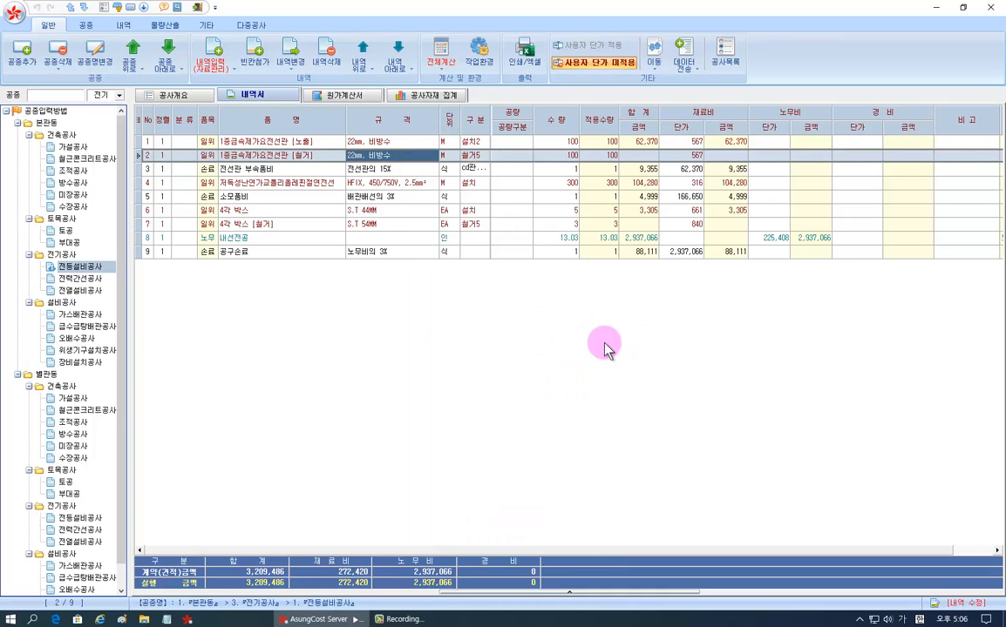
{"action": "left_click", "coordinate": [577, 352]}
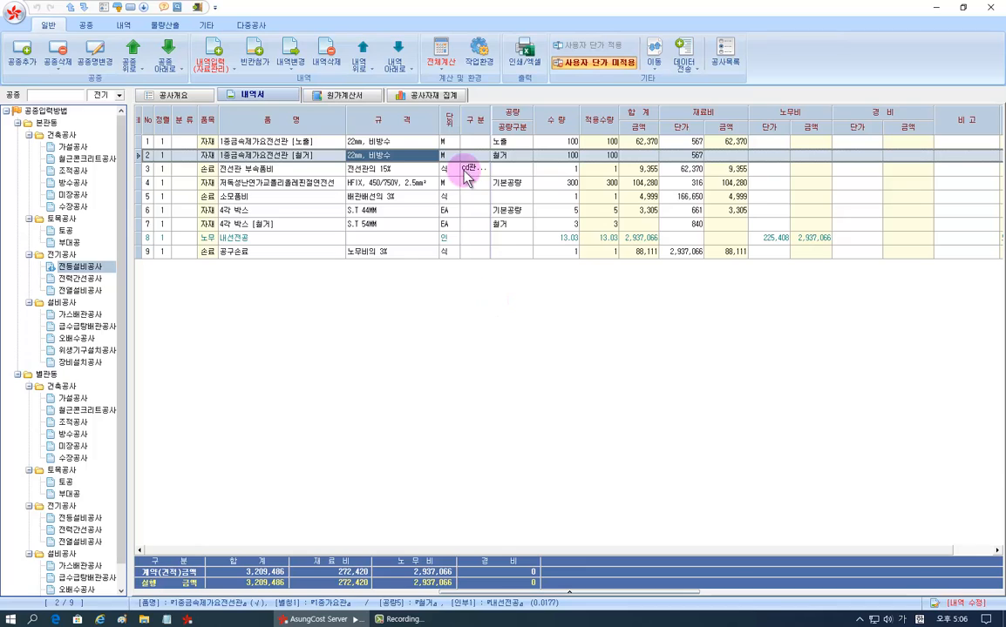
Step: Enable 설치 일위대가 설정 with 자재(공량) => 설치 일위대가 in the 공량손료 settings and run the full calculation
{"action": "left_click", "coordinate": [441, 54]}
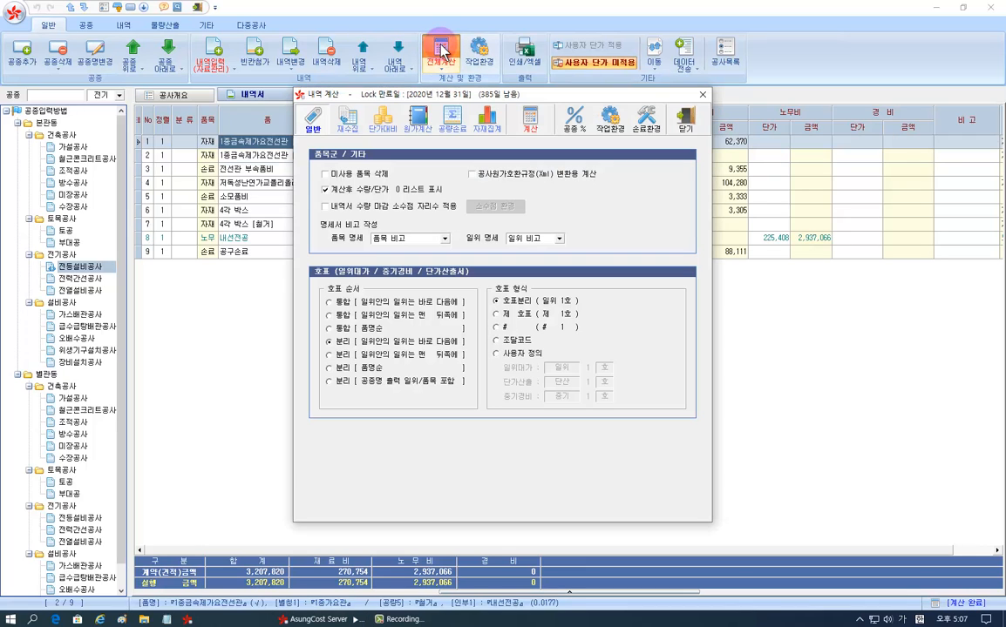
{"action": "left_click", "coordinate": [453, 122]}
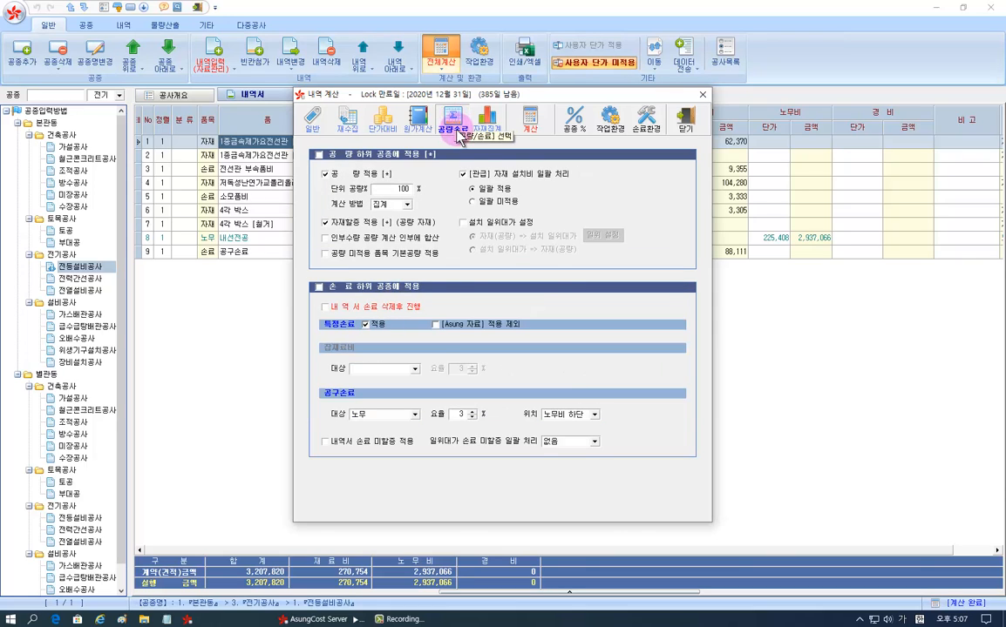
{"action": "left_click", "coordinate": [465, 223]}
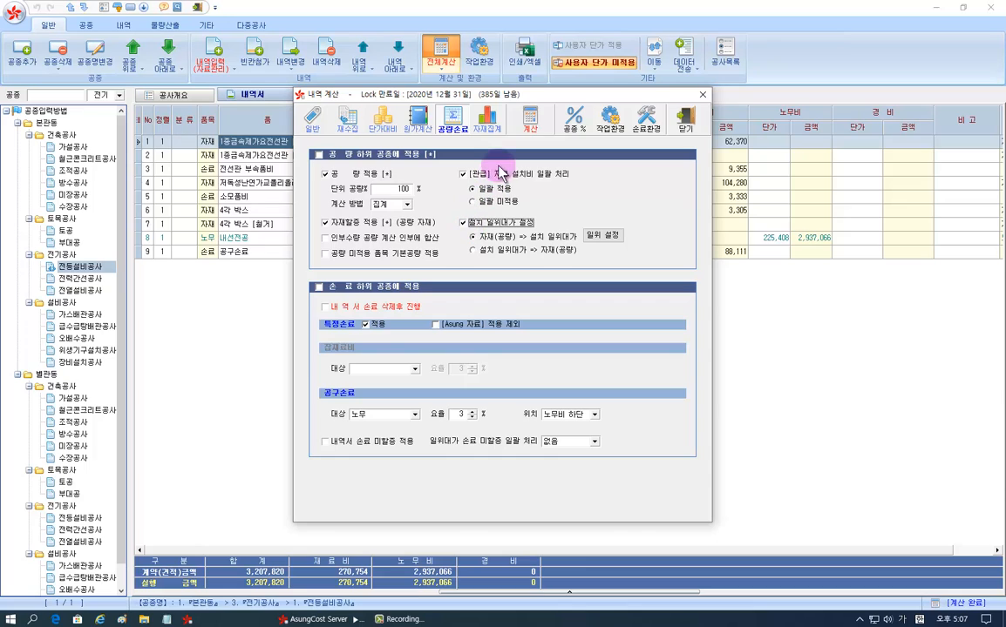
{"action": "left_click", "coordinate": [528, 122]}
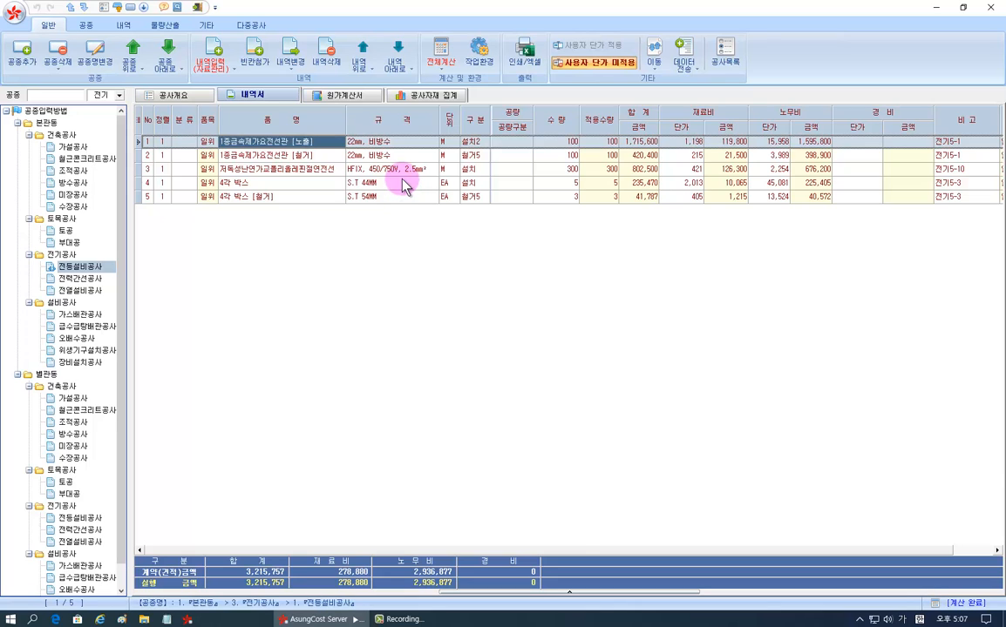
Step: Change the calculated 설치 일위대가 items in the 전등설비공사 statement back to 자재
{"action": "right_click", "coordinate": [404, 159]}
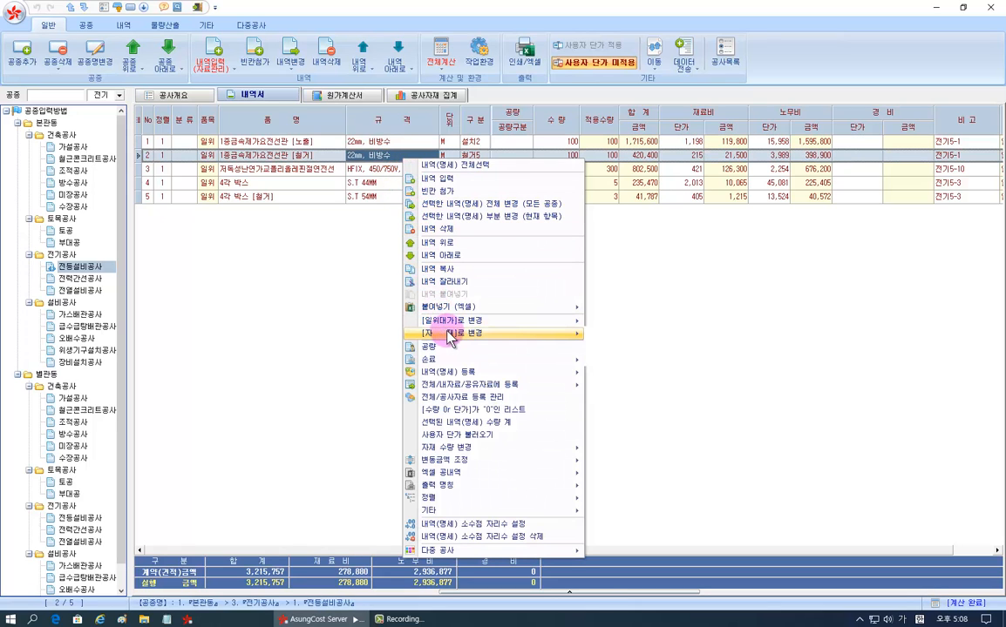
{"action": "mouse_move", "coordinate": [482, 338]}
{"action": "left_click", "coordinate": [616, 346]}
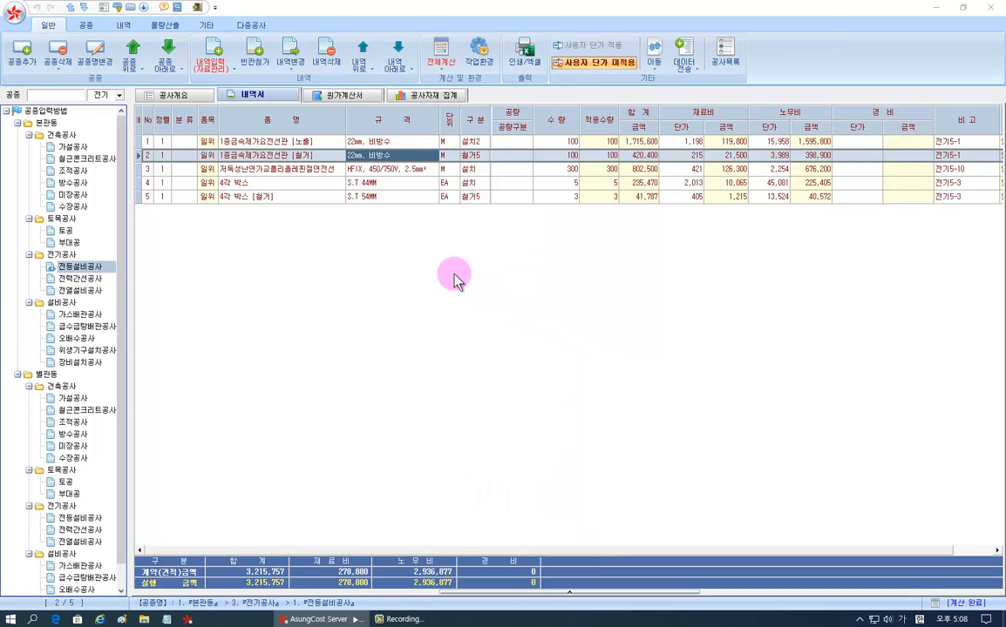
{"action": "key", "text": "Return"}
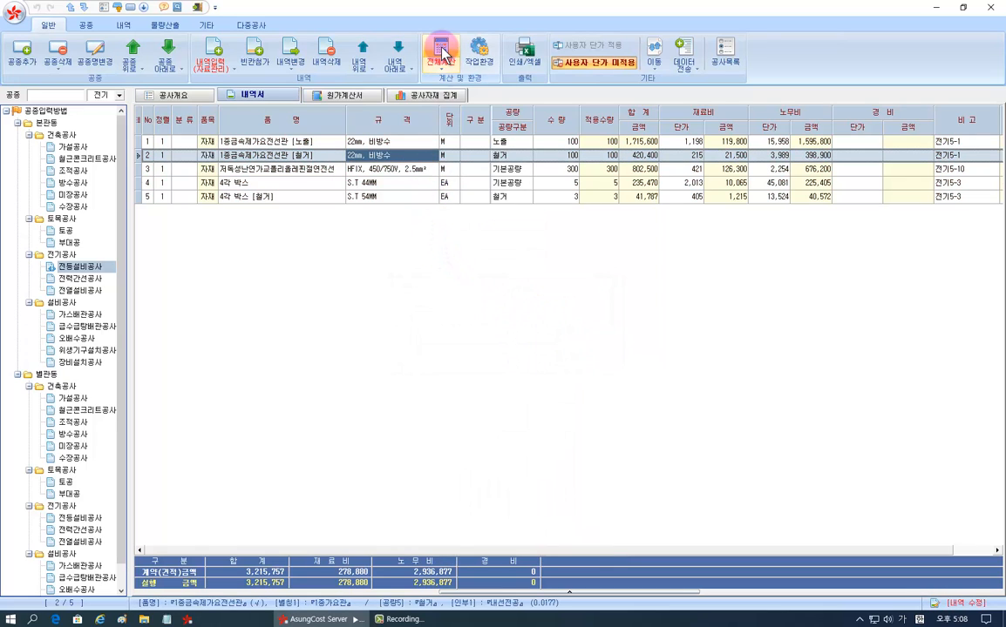
Step: Run the full calculation with 설치 일위대가 설정 left off in the 공량손료 settings
{"action": "left_click", "coordinate": [442, 54]}
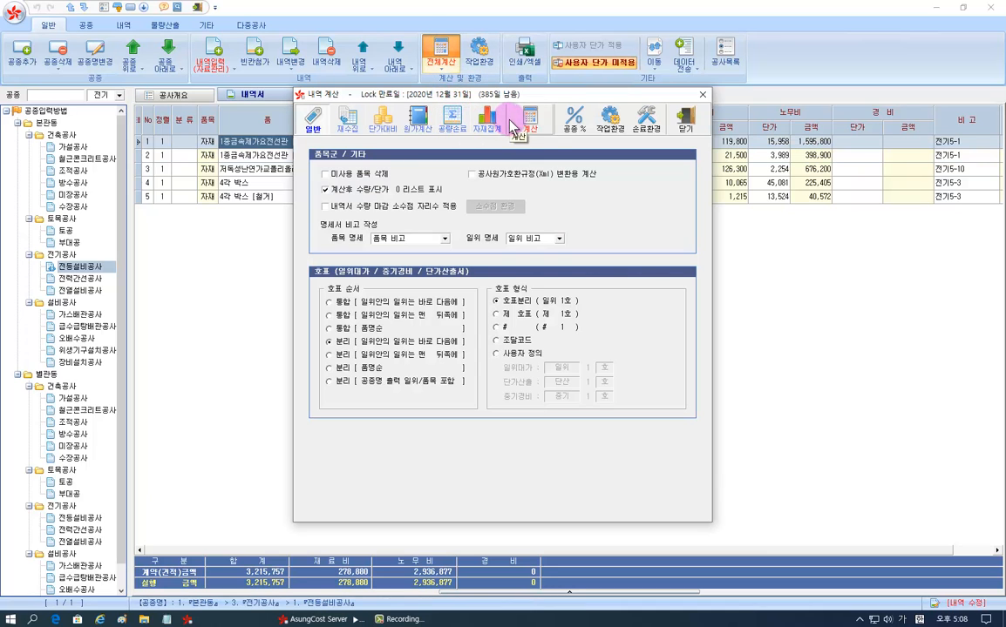
{"action": "left_click", "coordinate": [467, 124]}
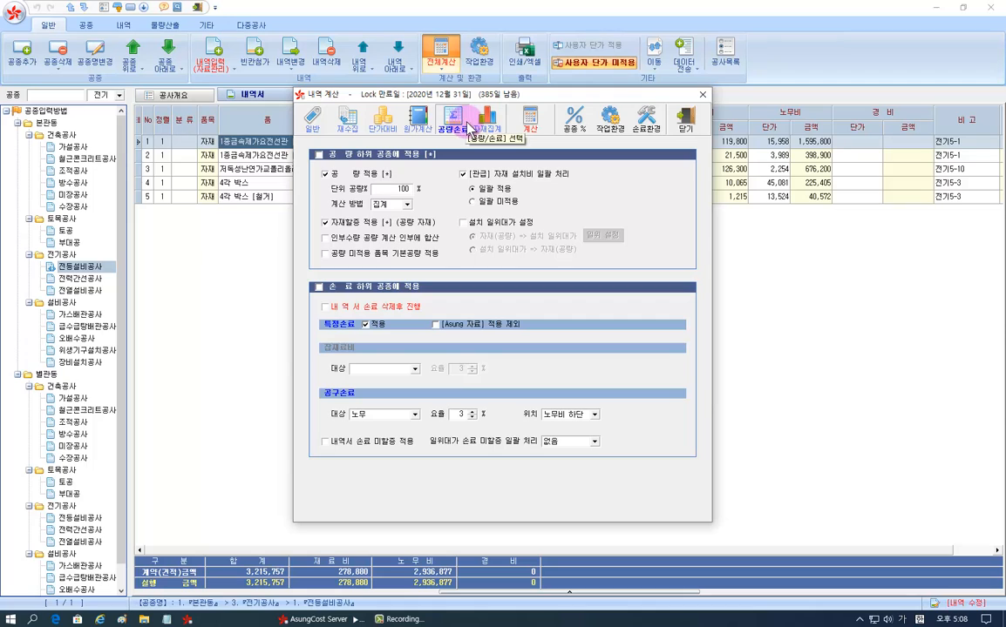
{"action": "left_click", "coordinate": [527, 120]}
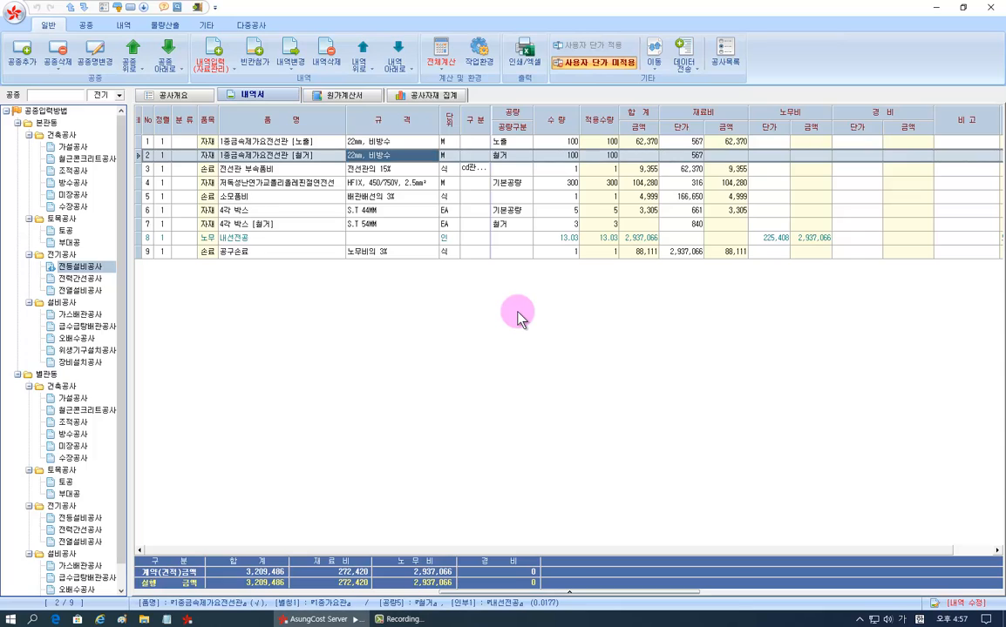
Step: Open the 공량손료 settings of the full calculation and switch 내역서 손료 삭제후 진행 on and back off
{"action": "left_click", "coordinate": [440, 52]}
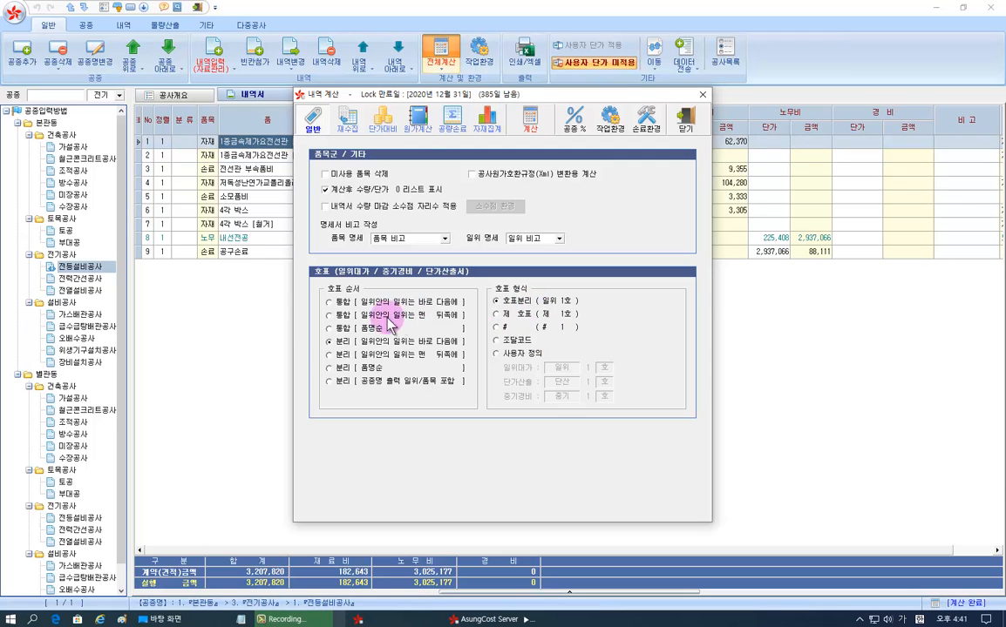
{"action": "left_click", "coordinate": [449, 115]}
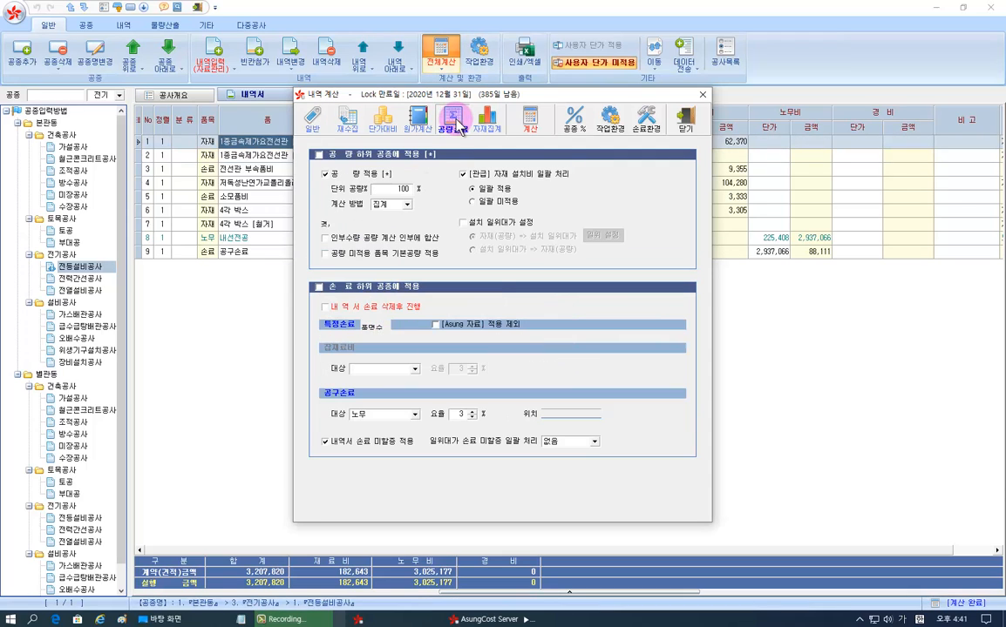
{"action": "left_click", "coordinate": [380, 310]}
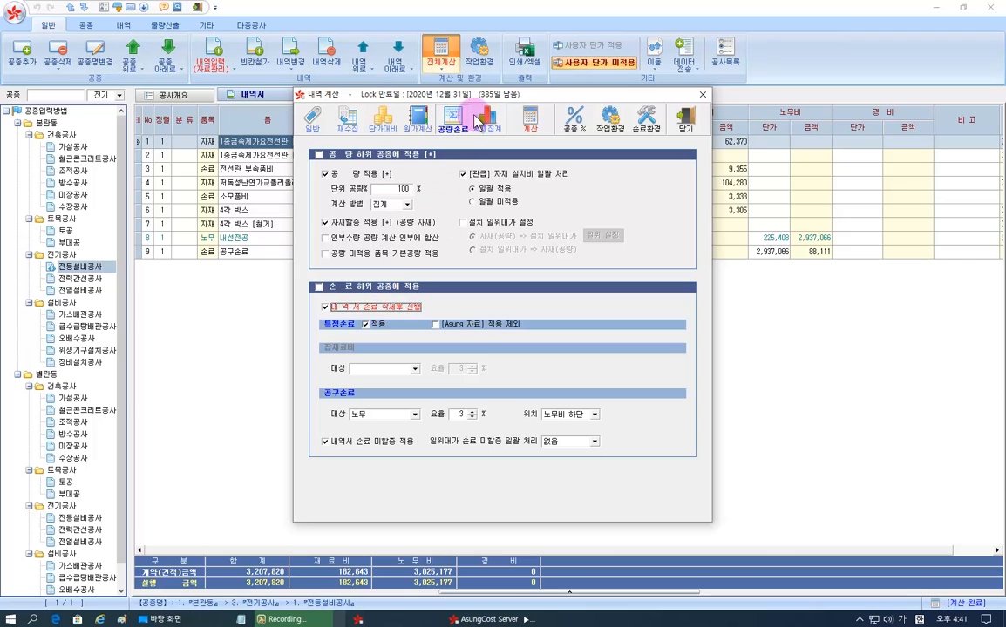
{"action": "left_click_drag", "start_coordinate": [427, 94], "coordinate": [542, 95]}
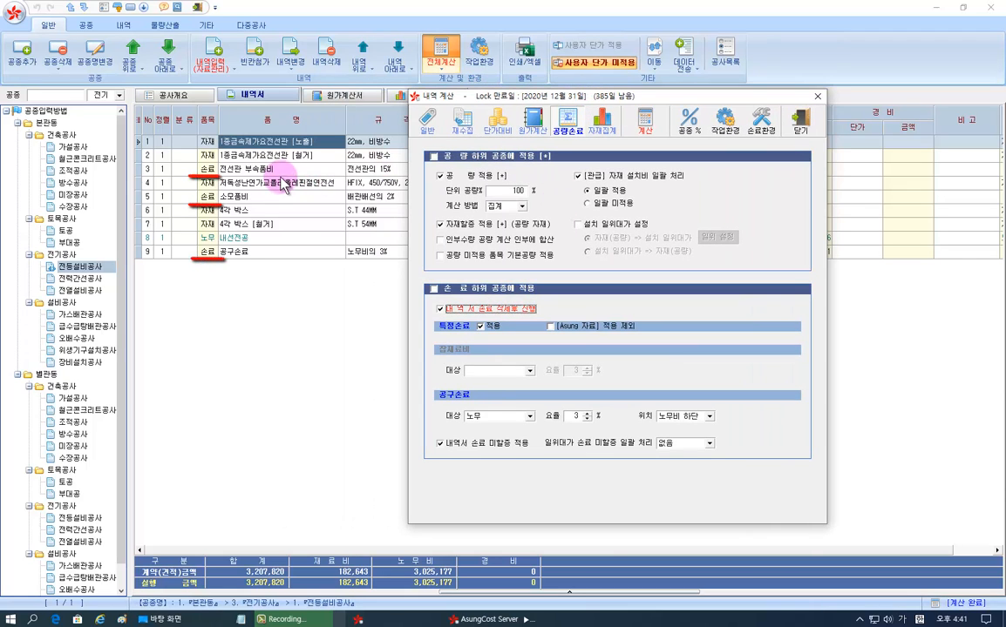
{"action": "left_click", "coordinate": [503, 312]}
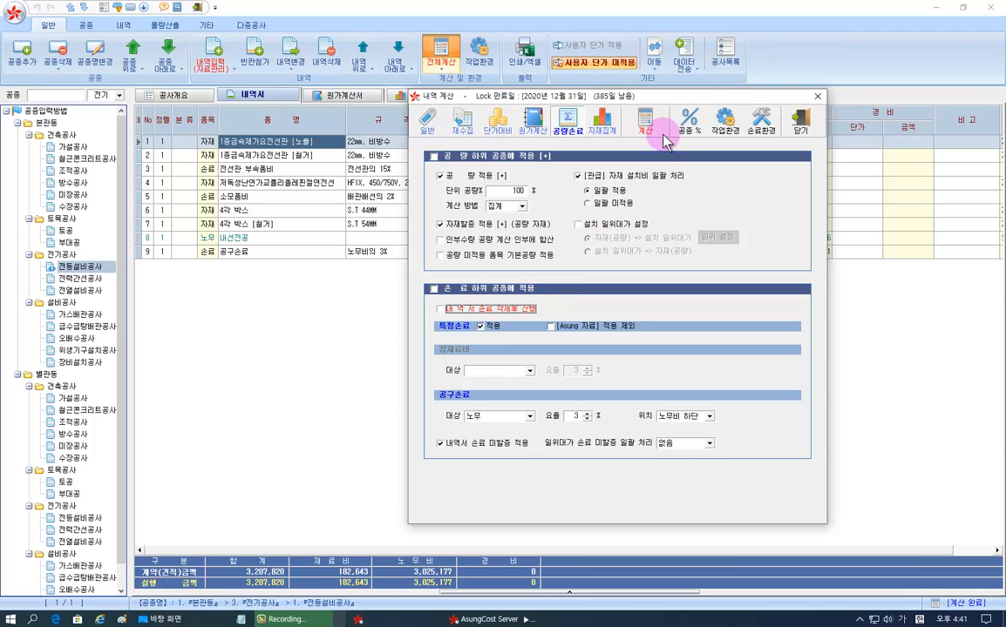
Step: Copy all 특정손료 entries from Asung 자료 into User 자료 in the 손료 환경설정
{"action": "left_click", "coordinate": [761, 122]}
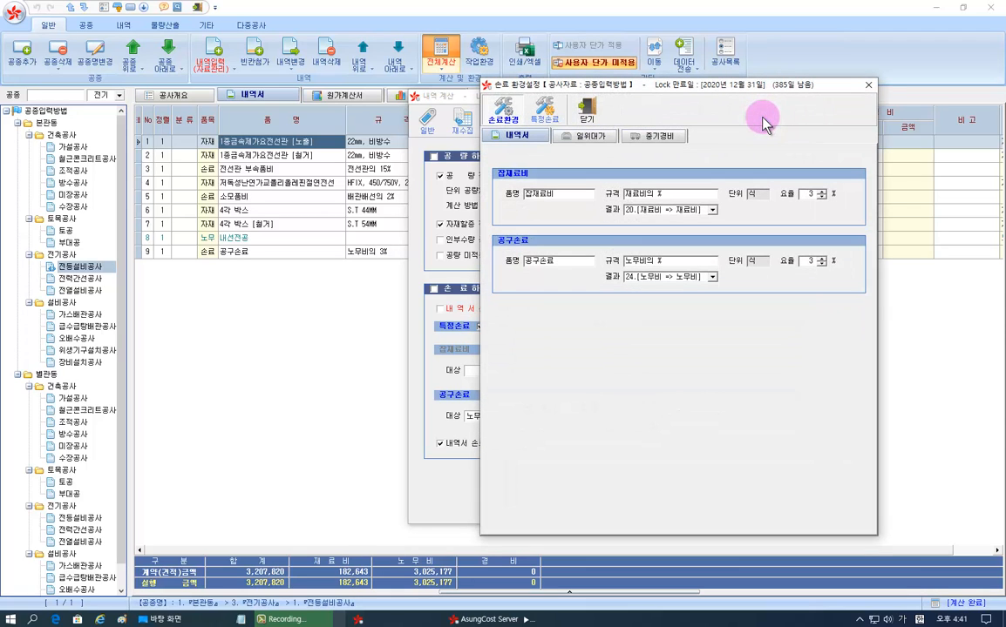
{"action": "left_click", "coordinate": [544, 122]}
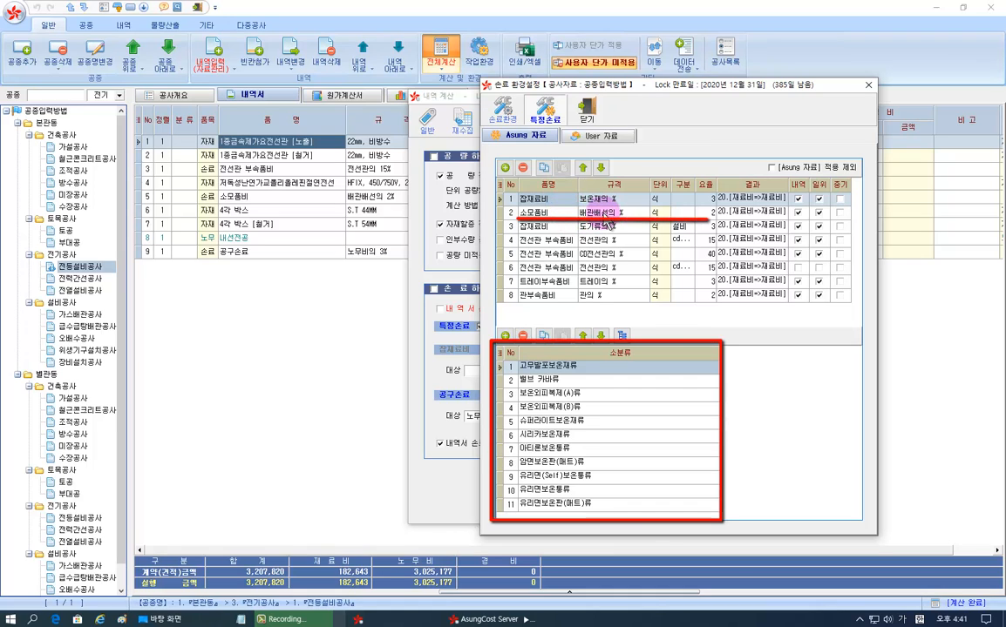
{"action": "left_click", "coordinate": [605, 213]}
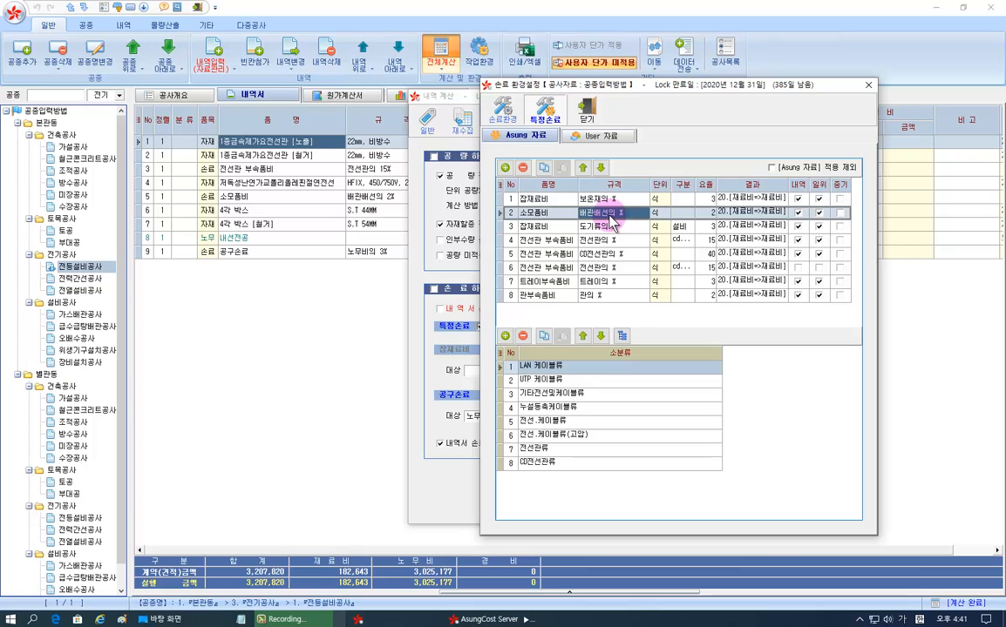
{"action": "key", "text": "ctrl+a"}
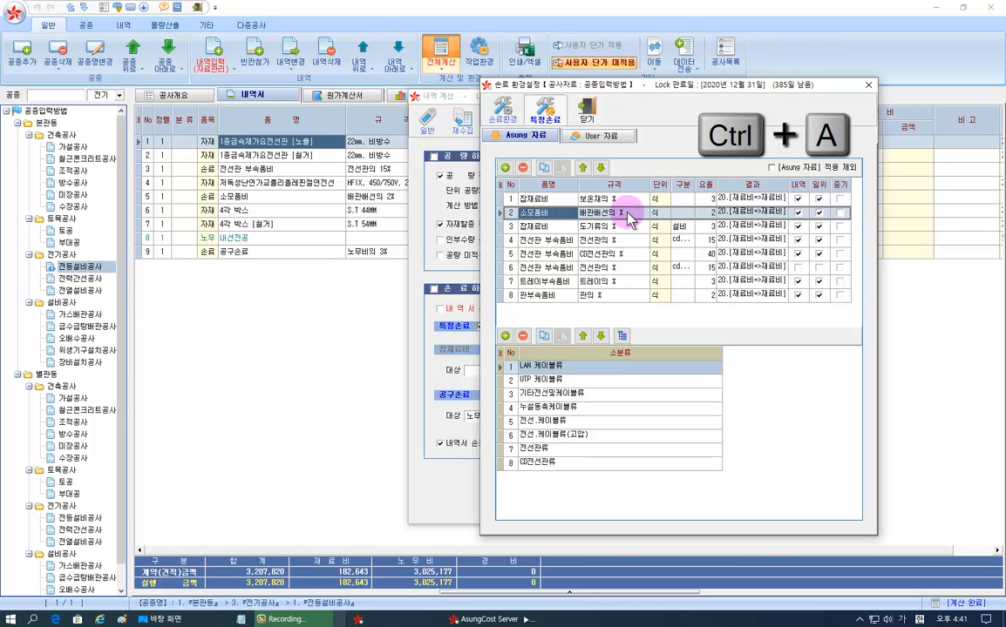
{"action": "left_click", "coordinate": [626, 211]}
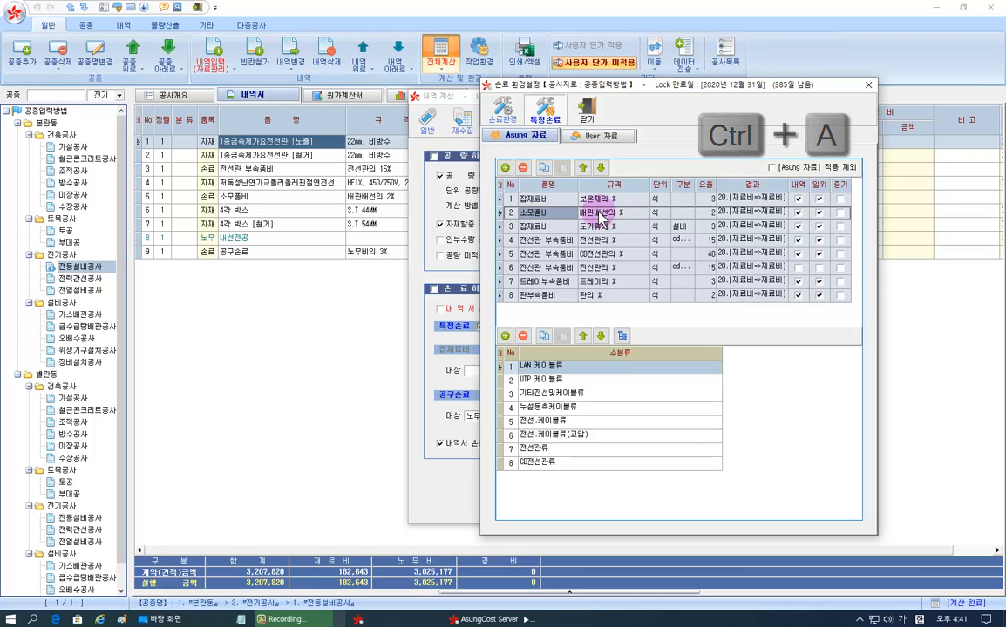
{"action": "left_click", "coordinate": [544, 168]}
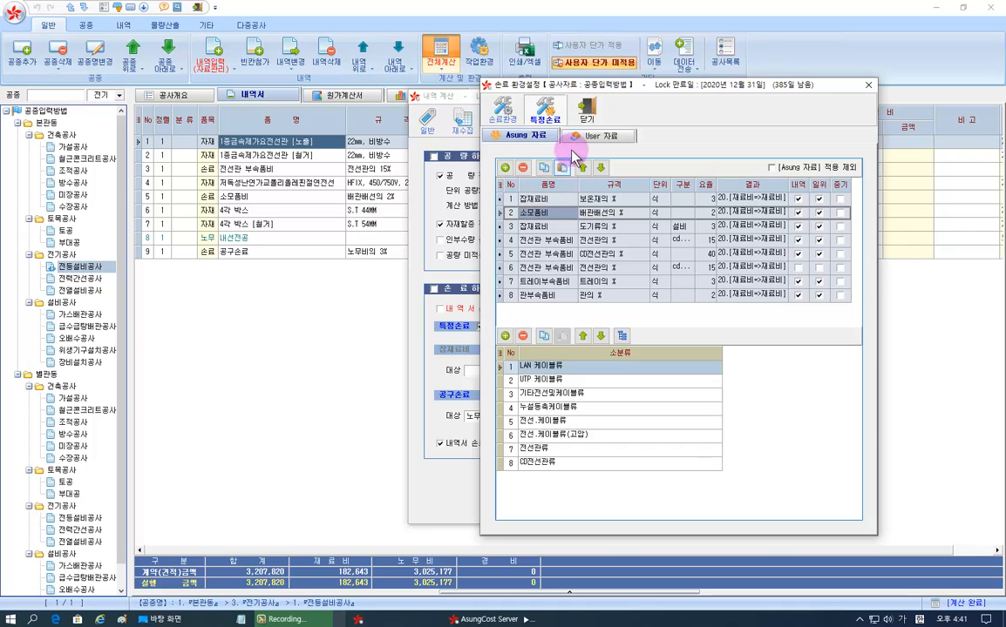
{"action": "left_click", "coordinate": [596, 138]}
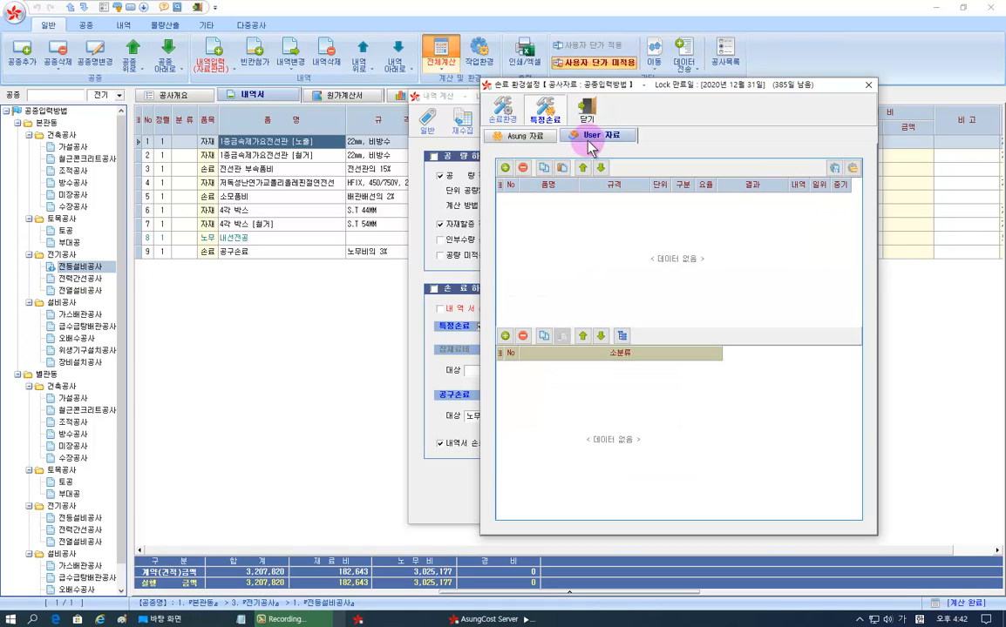
{"action": "left_click", "coordinate": [562, 170]}
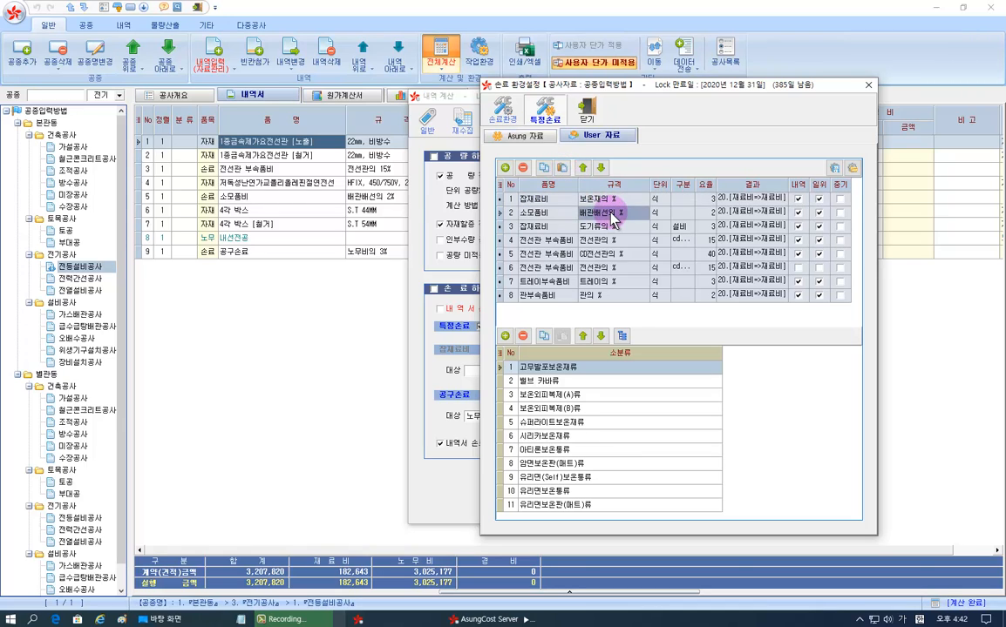
Step: Set the 요율 of 소모품비 (배관배선의 %) to 3 in the User 자료 list
{"action": "left_click", "coordinate": [514, 214]}
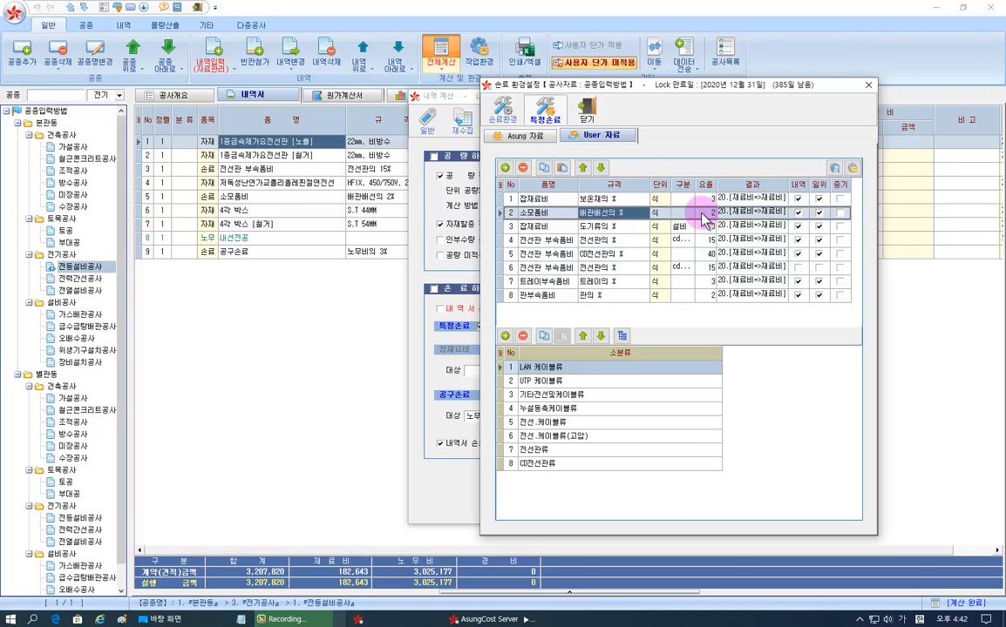
{"action": "type", "text": "3"}
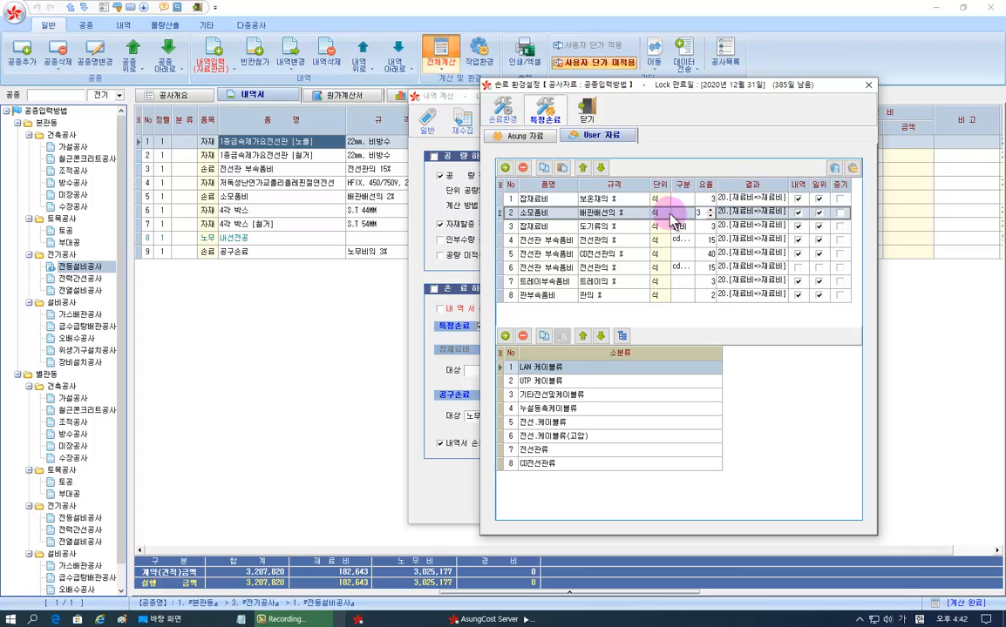
{"action": "key", "text": "Return"}
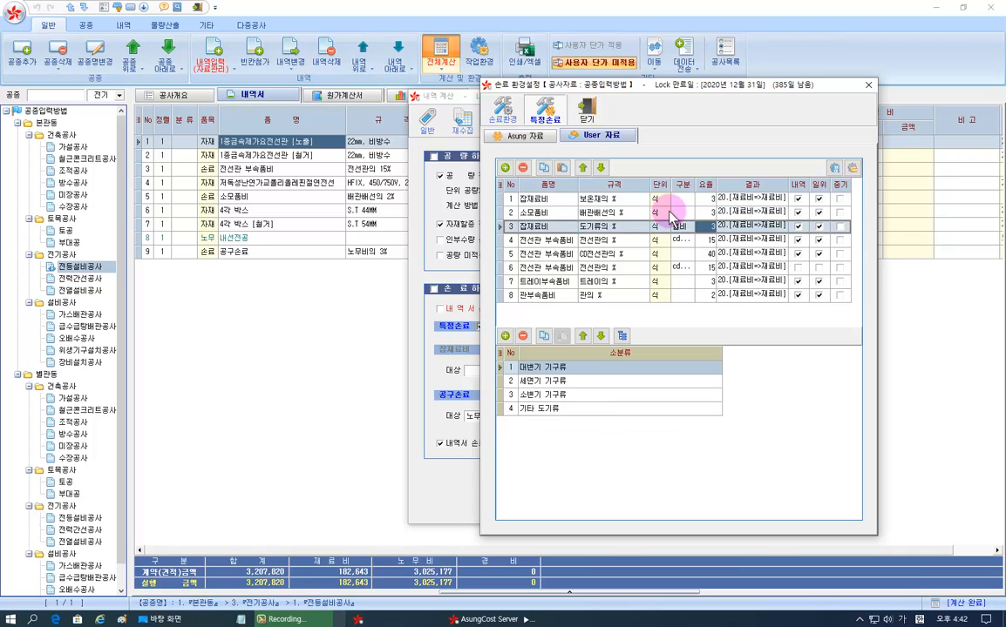
{"action": "left_click", "coordinate": [700, 215]}
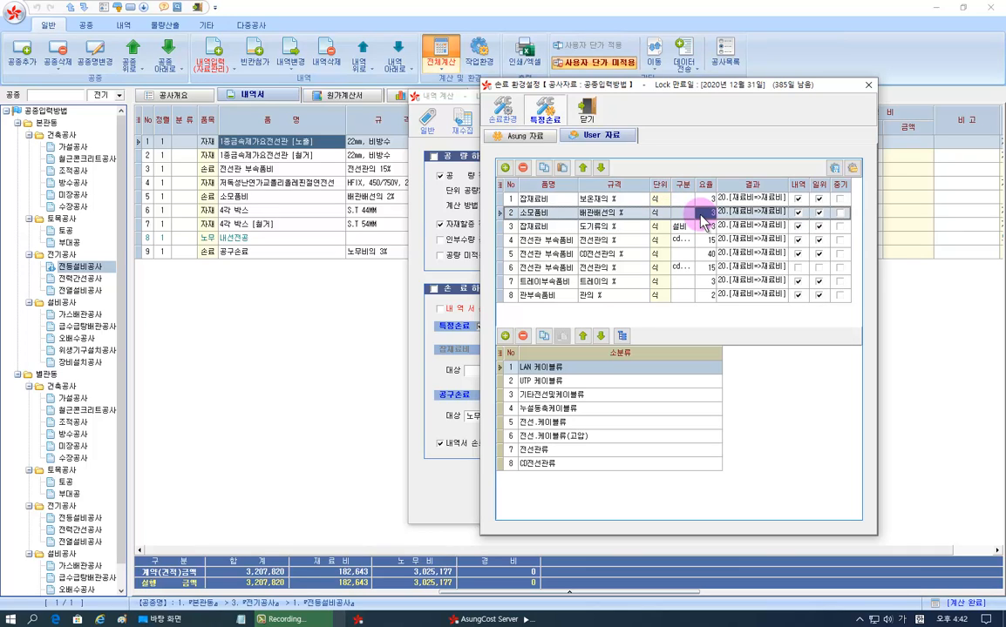
Step: Enable [Asung 자료] 적용 제외 for the Asung 자료 특정손료 list and close the 손료 환경설정
{"action": "left_click", "coordinate": [525, 136]}
{"action": "left_click", "coordinate": [771, 167]}
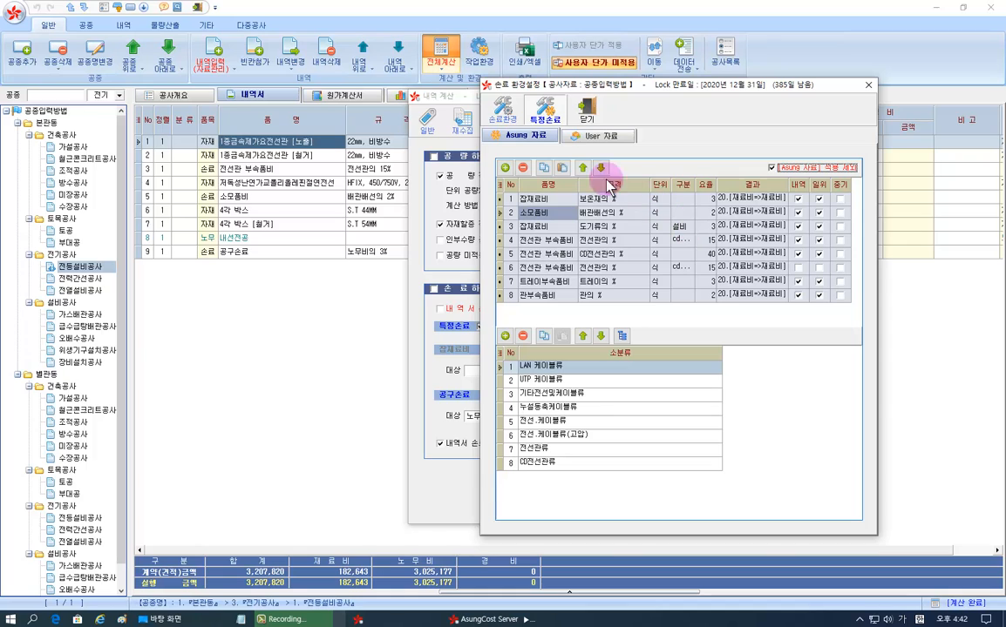
{"action": "left_click", "coordinate": [589, 111]}
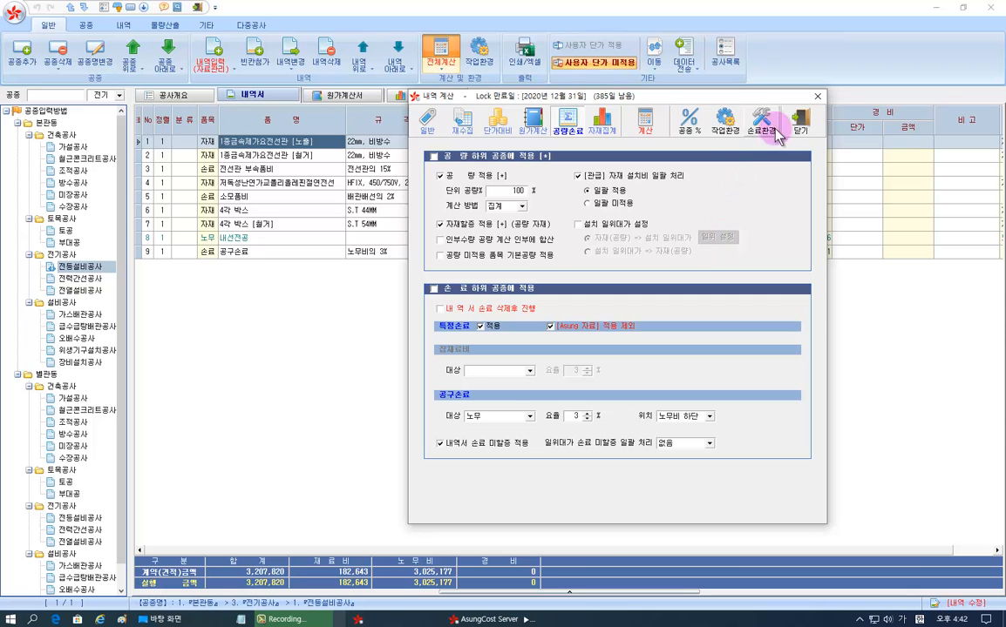
Step: Set the 내역서 공구손료 결과 to 23.[노무비 => 재료비] in the 손료 환경설정 and close it
{"action": "left_click_drag", "start_coordinate": [660, 96], "coordinate": [550, 103]}
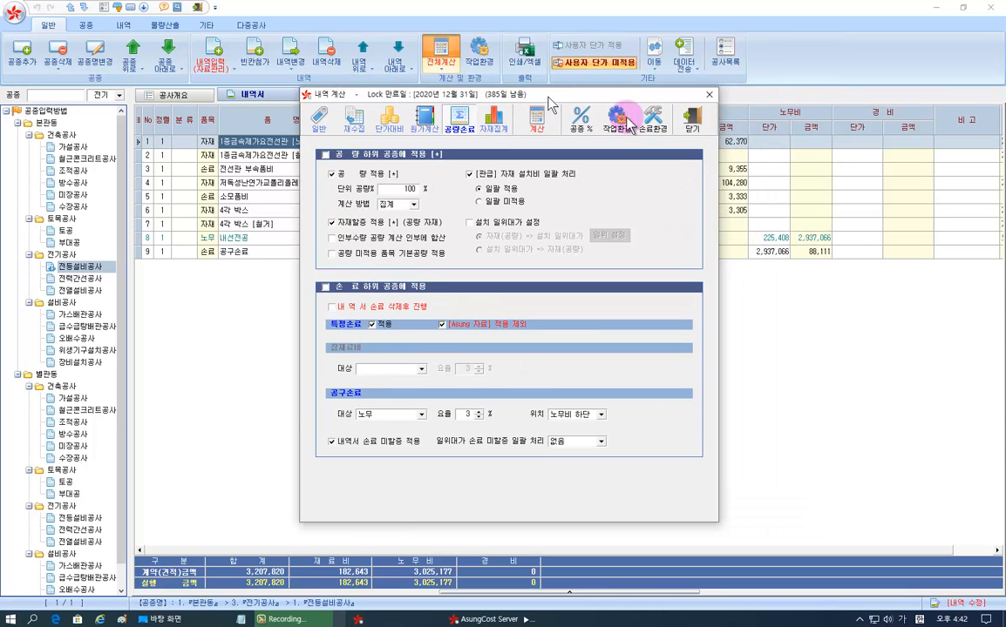
{"action": "left_click", "coordinate": [645, 123]}
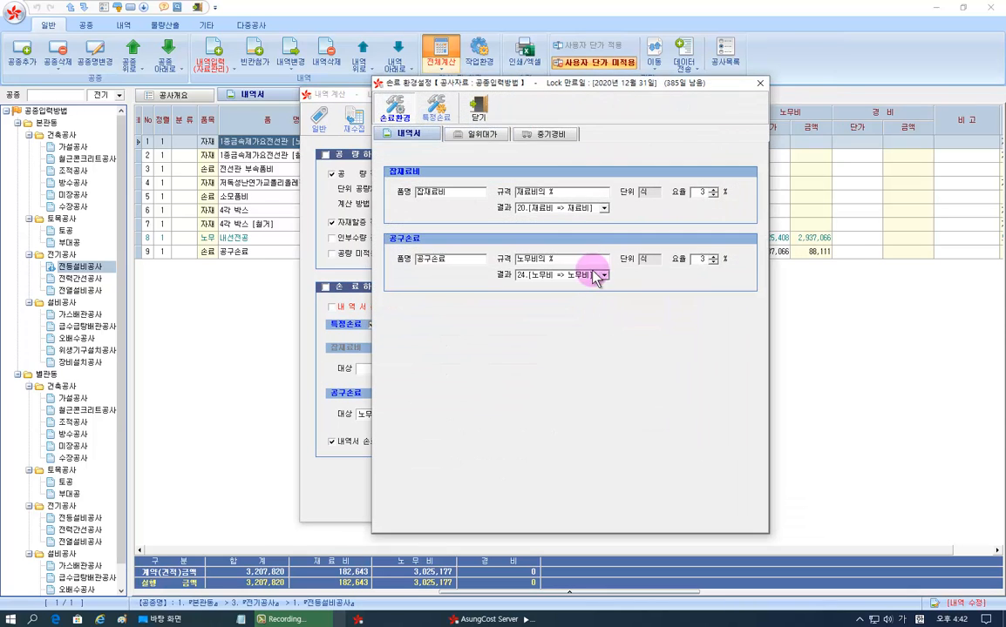
{"action": "left_click_drag", "start_coordinate": [562, 83], "coordinate": [796, 85]}
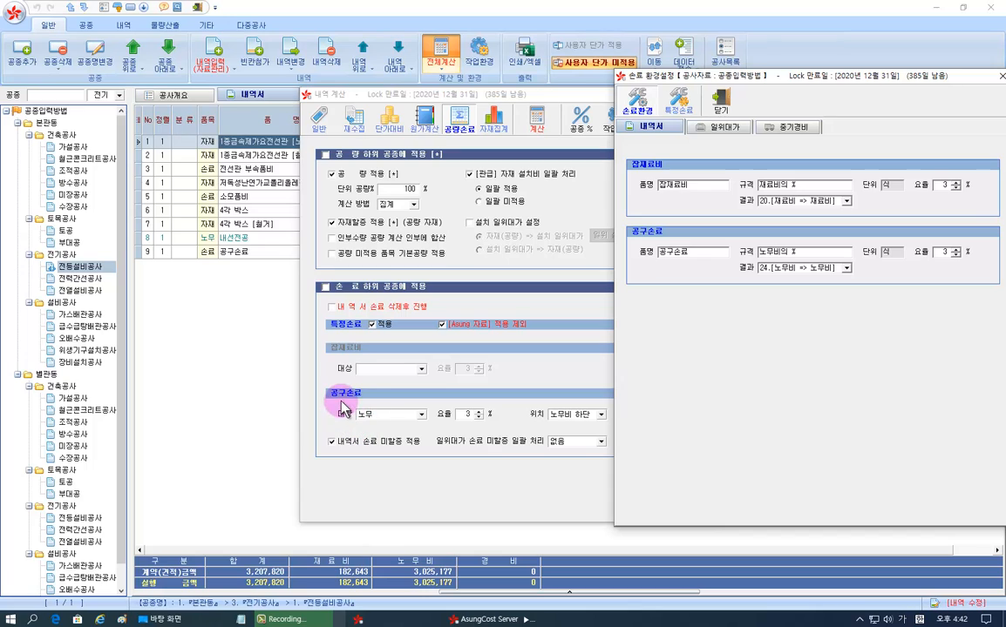
{"action": "left_click", "coordinate": [765, 268]}
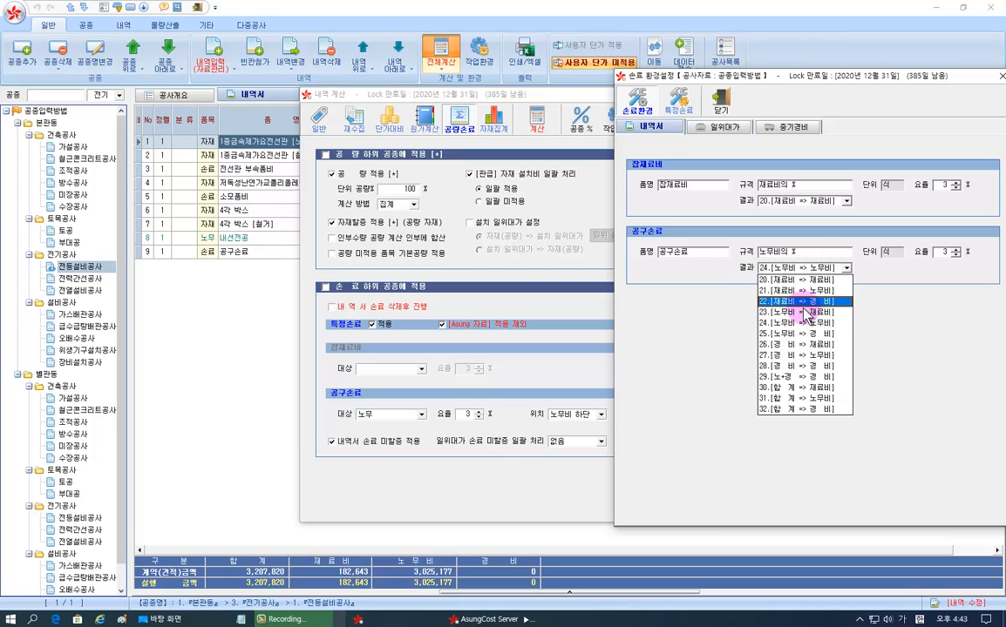
{"action": "left_click", "coordinate": [801, 312]}
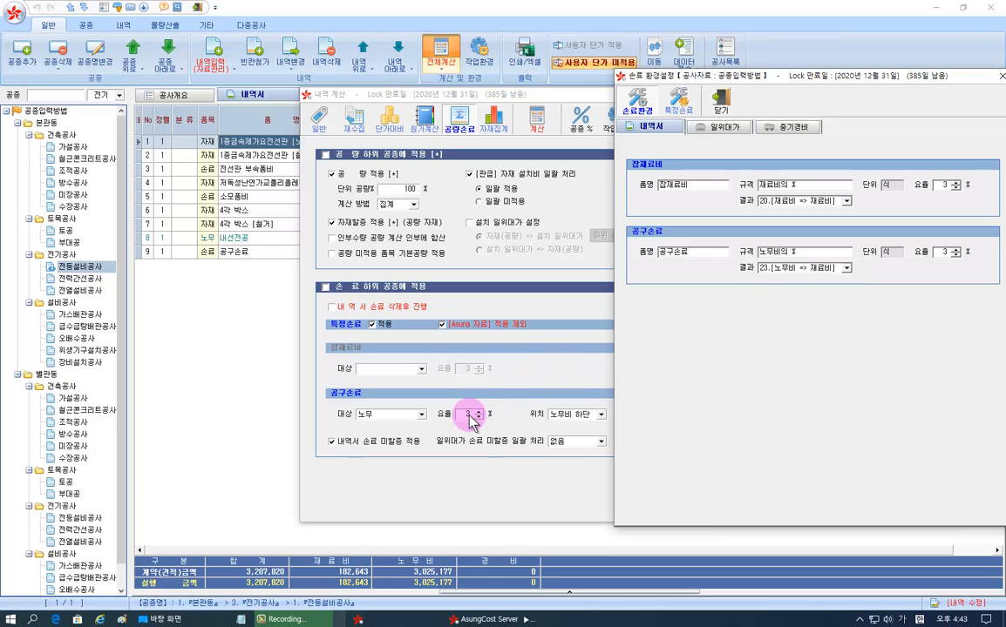
{"action": "left_click", "coordinate": [721, 105]}
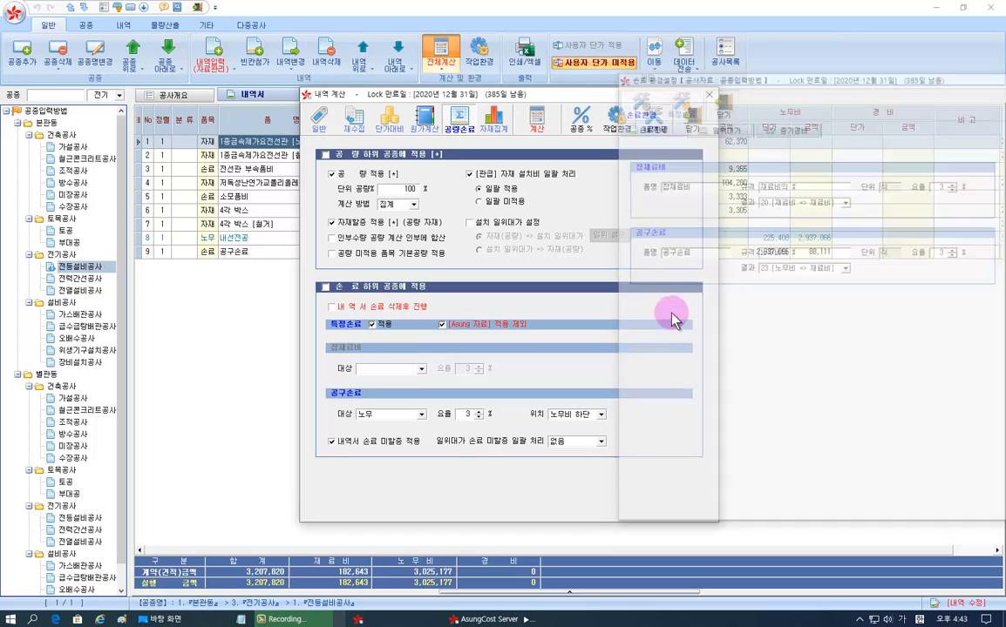
Step: Turn off 내역서 손료 미할증 적용 and review the 일위대가 손료 미할증 일괄 처리 options, keeping 없음
{"action": "left_click", "coordinate": [353, 451]}
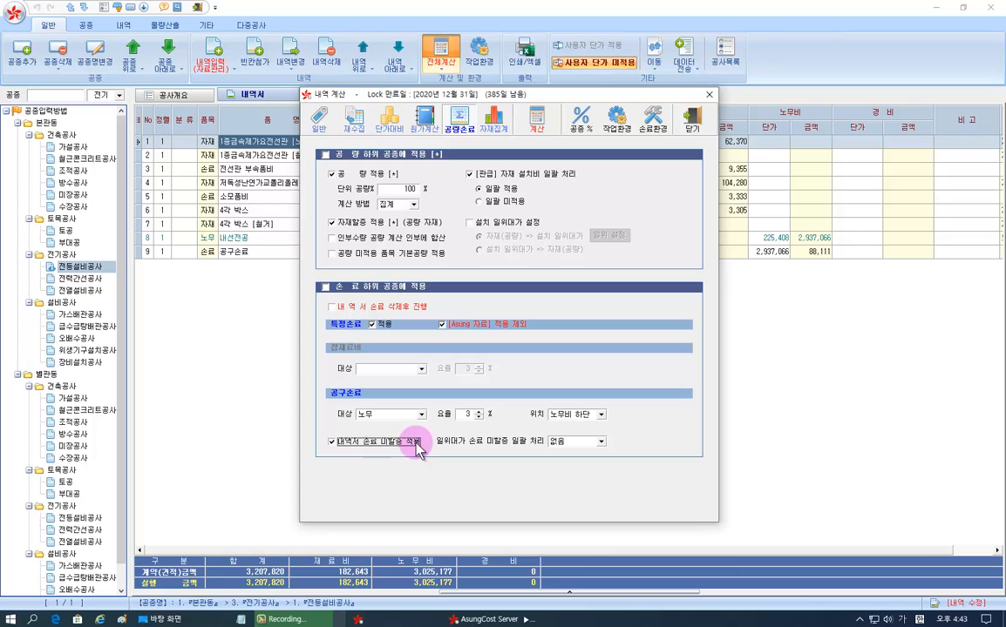
{"action": "left_click_drag", "start_coordinate": [539, 97], "coordinate": [508, 228]}
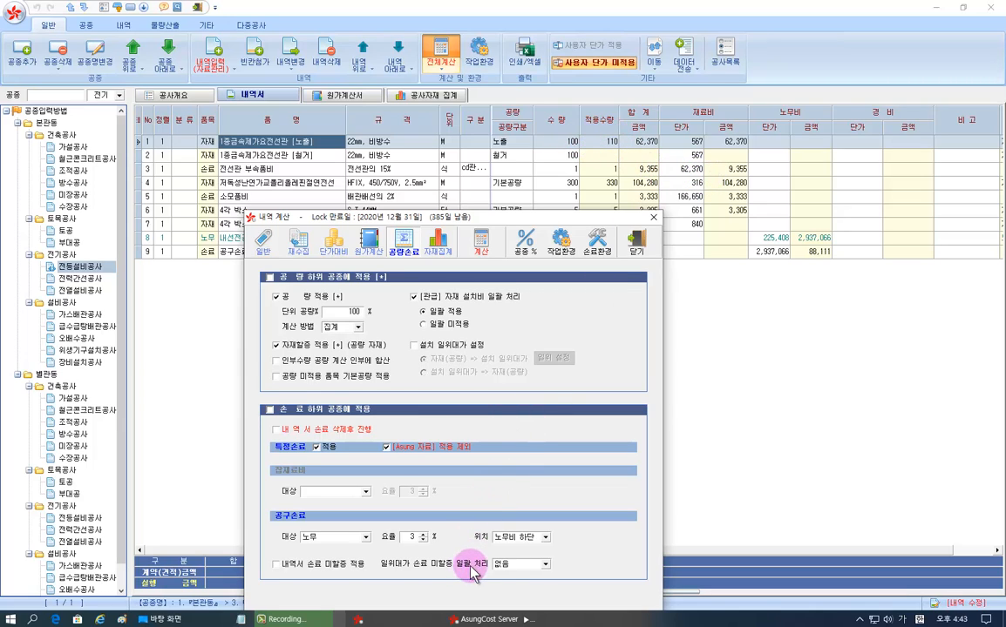
{"action": "left_click", "coordinate": [521, 563]}
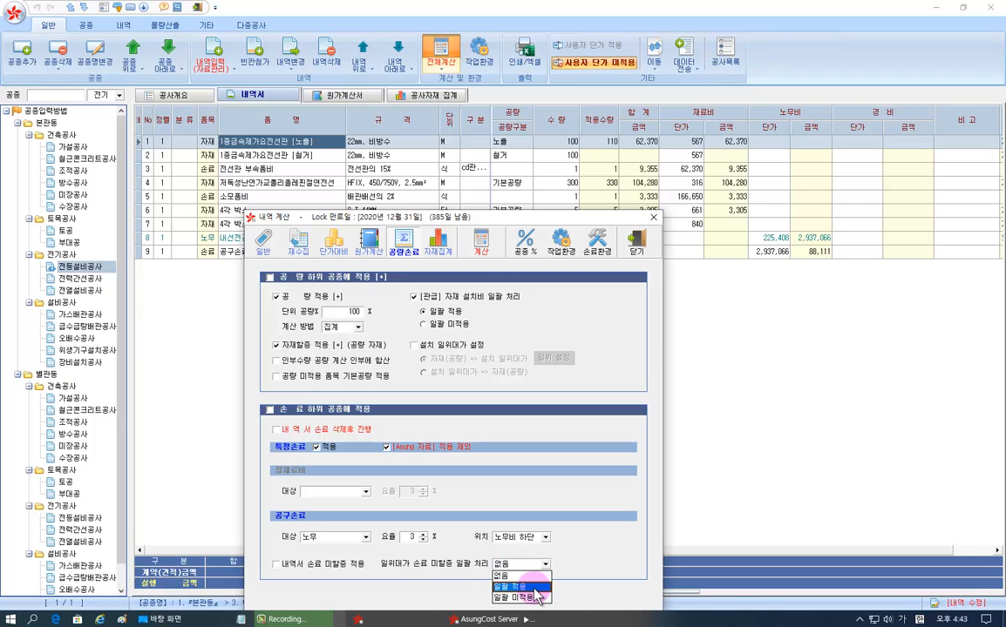
{"action": "left_click", "coordinate": [472, 571]}
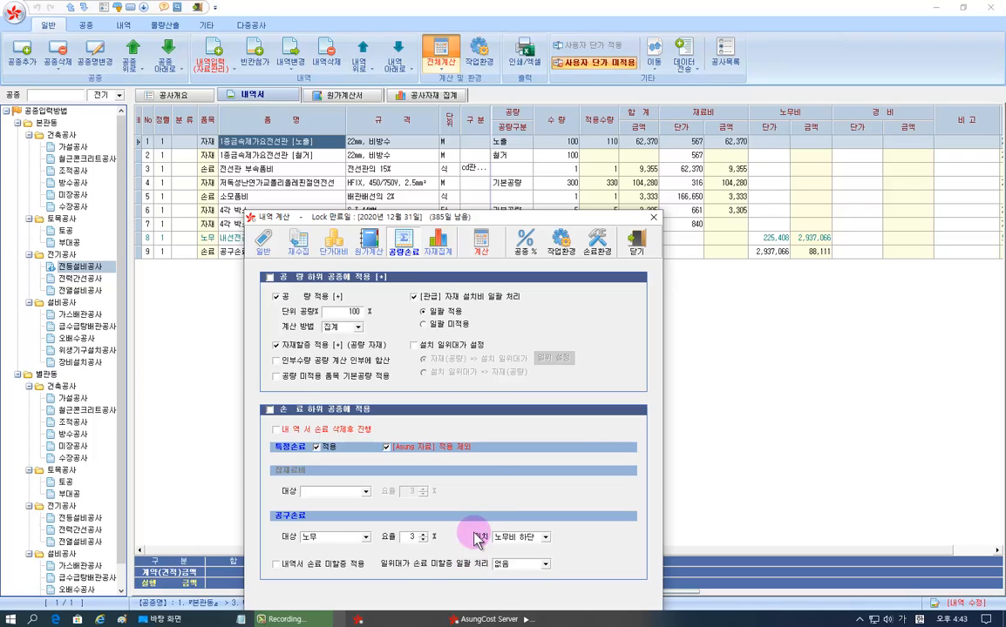
Step: Run the full calculation and check the 소모품비 and 공구손료 rows in the 전등설비공사 statement
{"action": "left_click", "coordinate": [486, 244]}
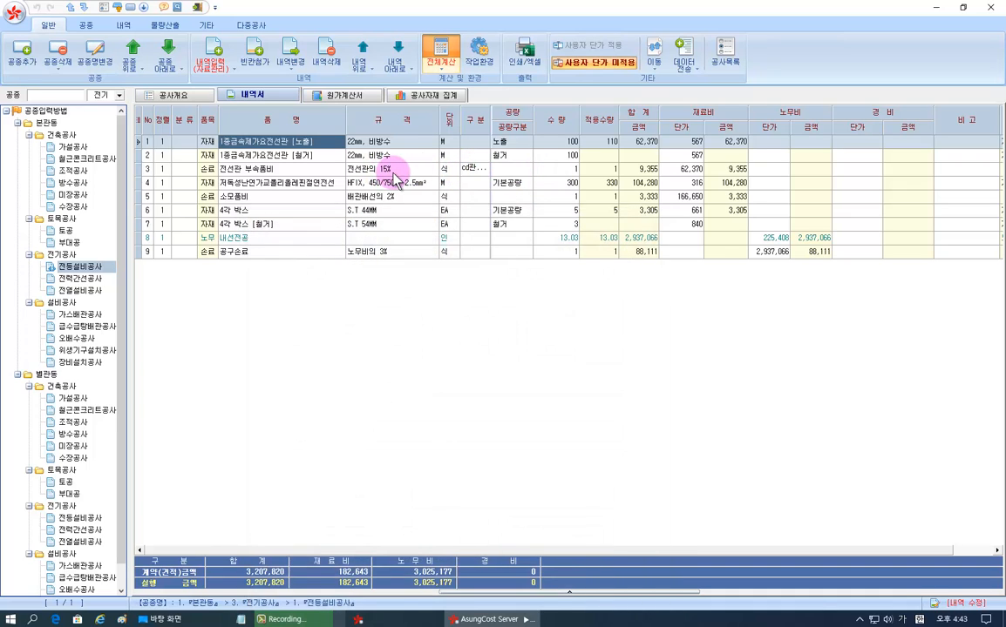
{"action": "left_click", "coordinate": [380, 198]}
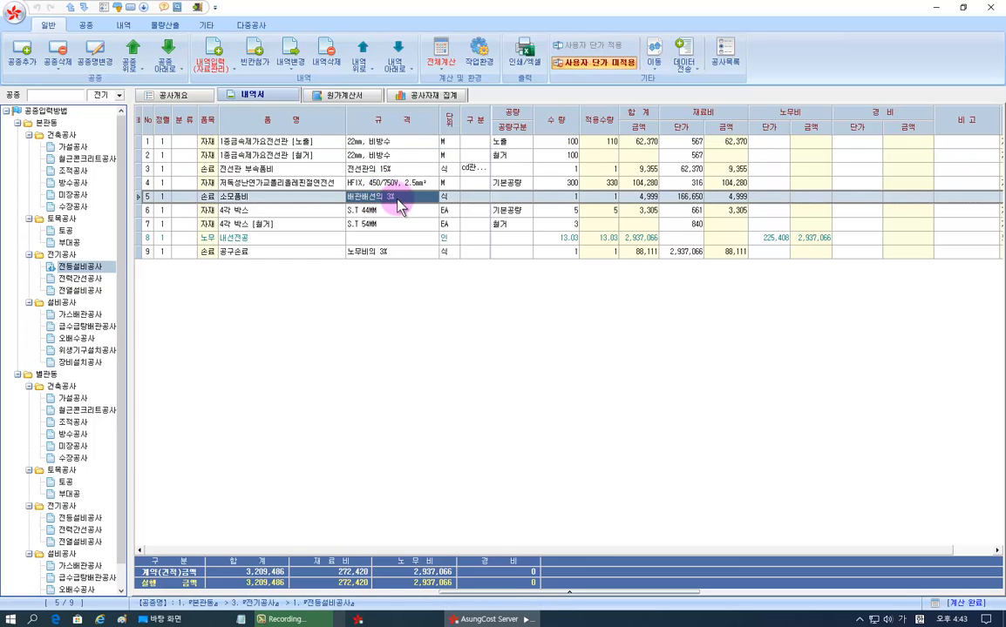
{"action": "left_click", "coordinate": [418, 253]}
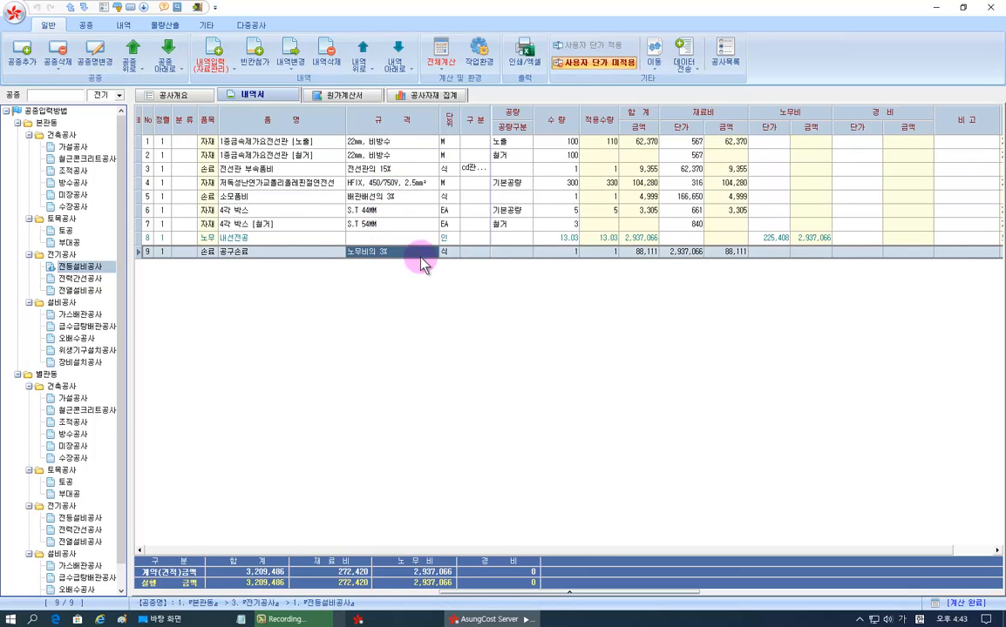